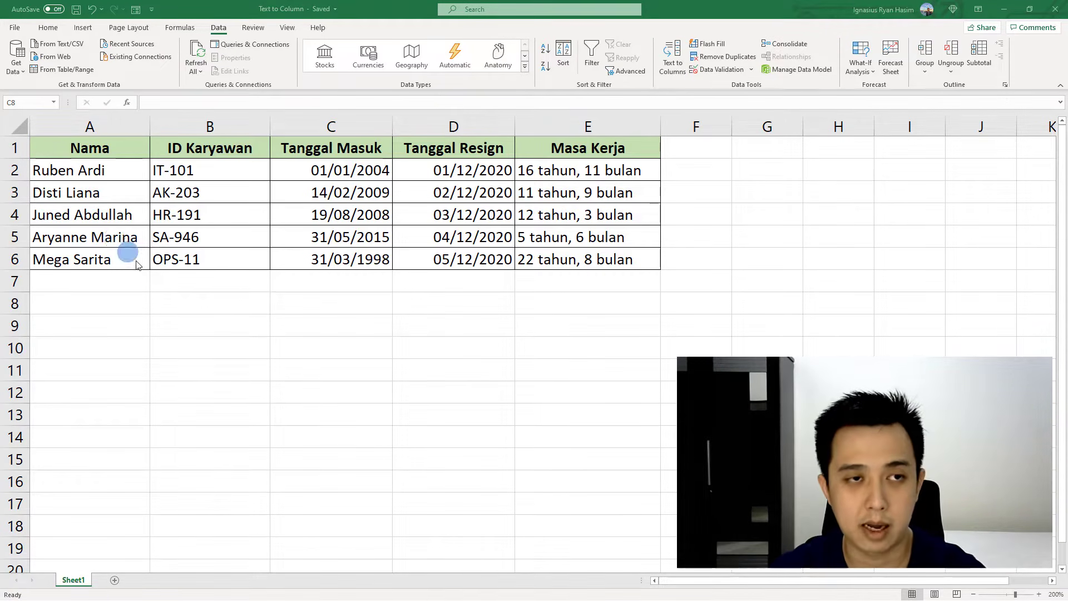
Insert a blank column between the Nama and ID Karyawan columns.
drag(100, 172, 96, 265)
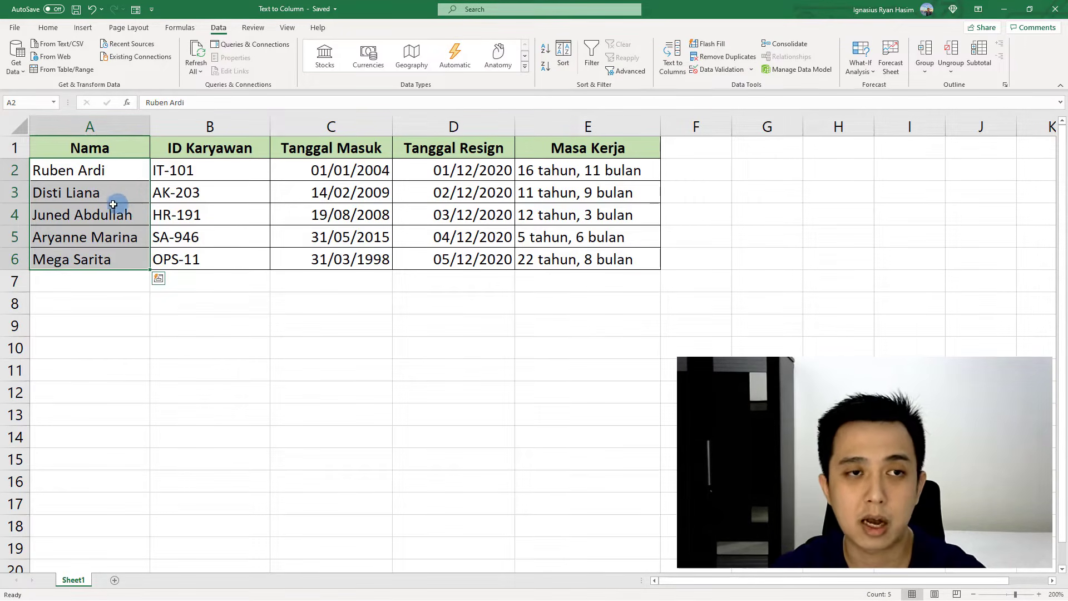
click(225, 301)
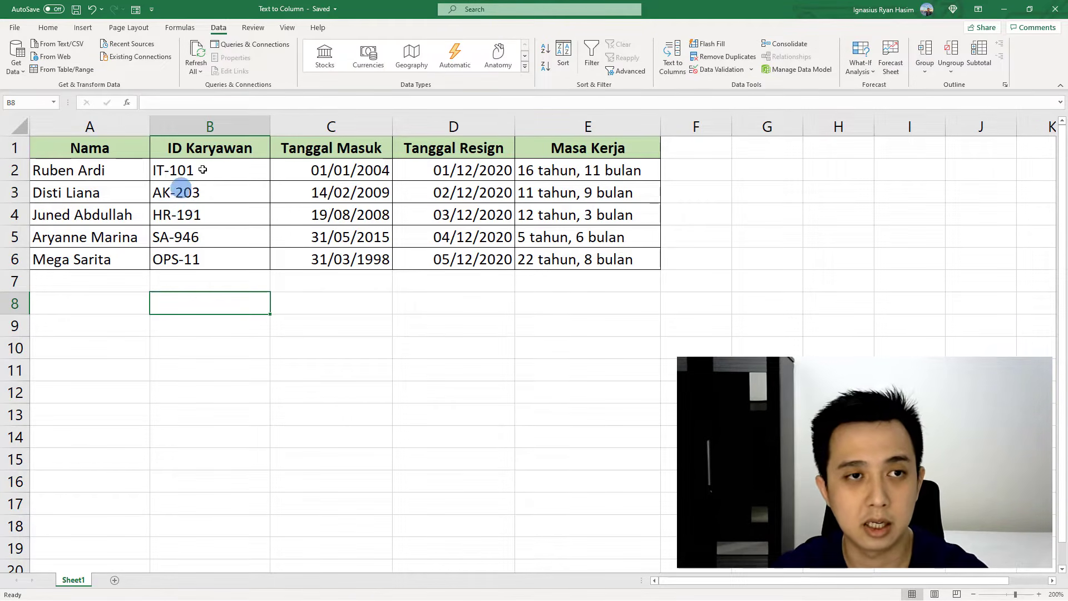
right_click(197, 127)
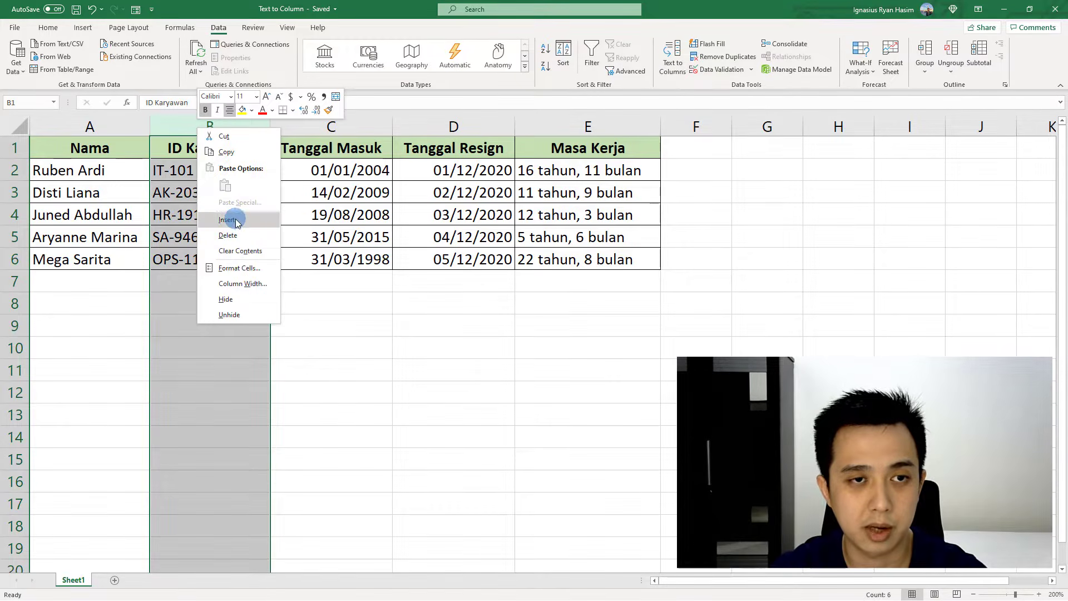
click(236, 221)
click(222, 171)
click(210, 149)
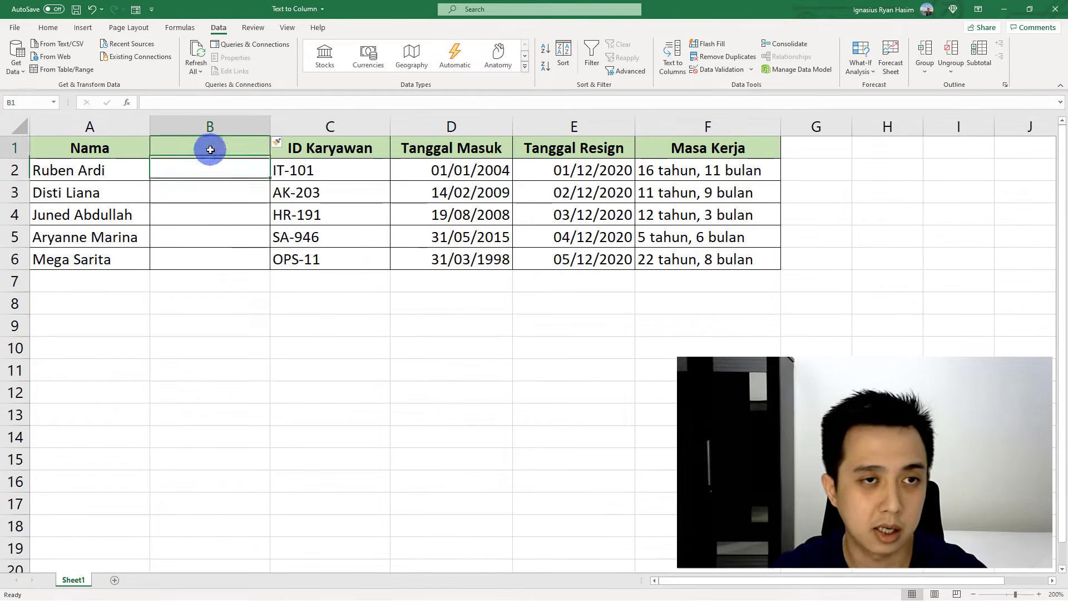
click(190, 217)
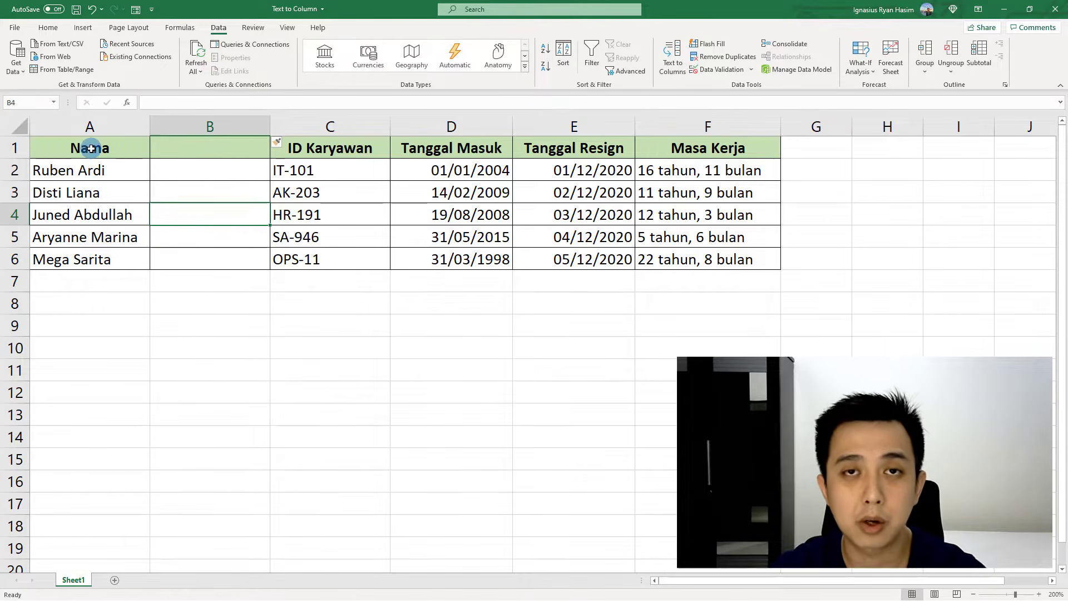
Start Text to Columns on the Nama column, A1:A6, using the Delimited data type, and continue to the delimiter settings.
drag(91, 149, 141, 250)
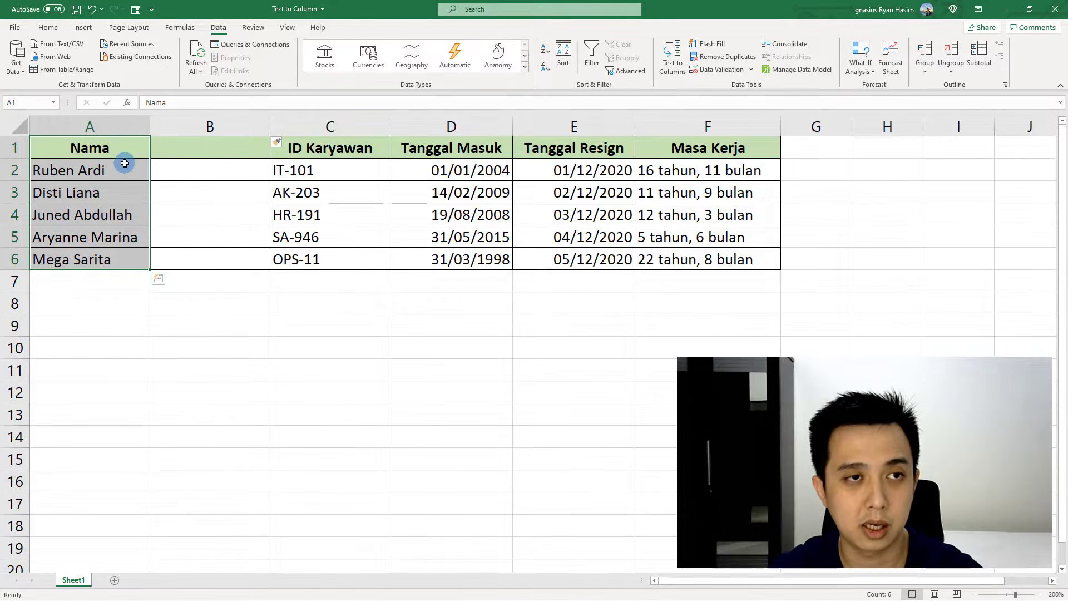
click(51, 29)
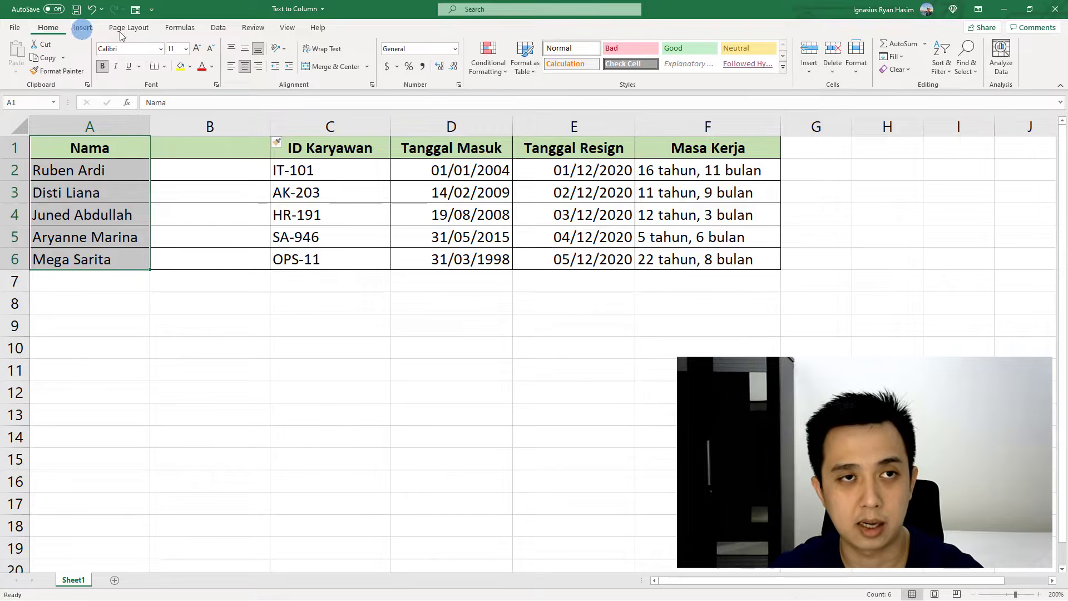
click(218, 35)
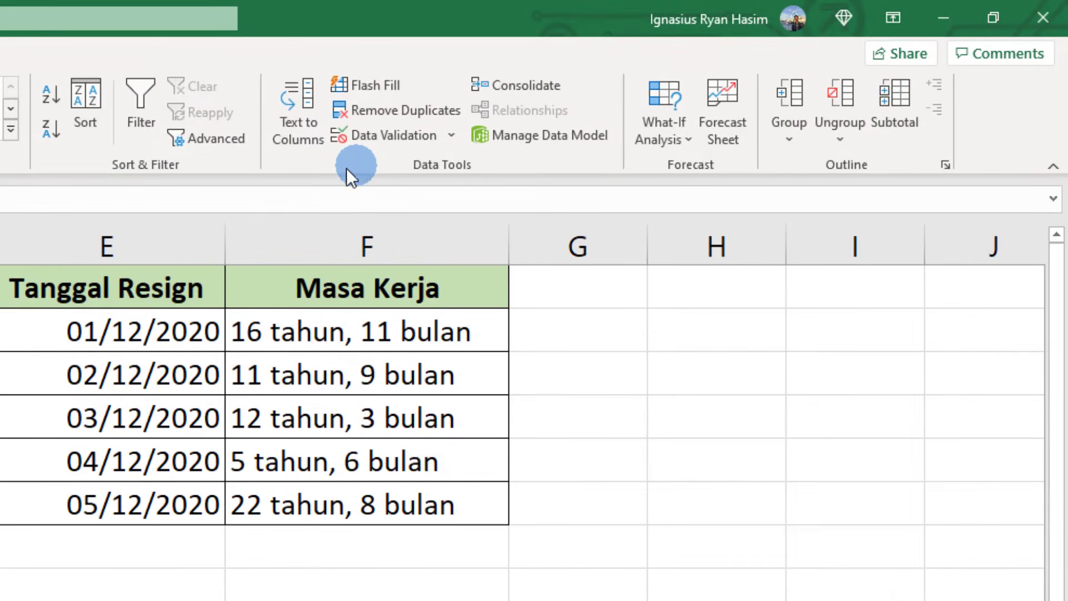
click(298, 125)
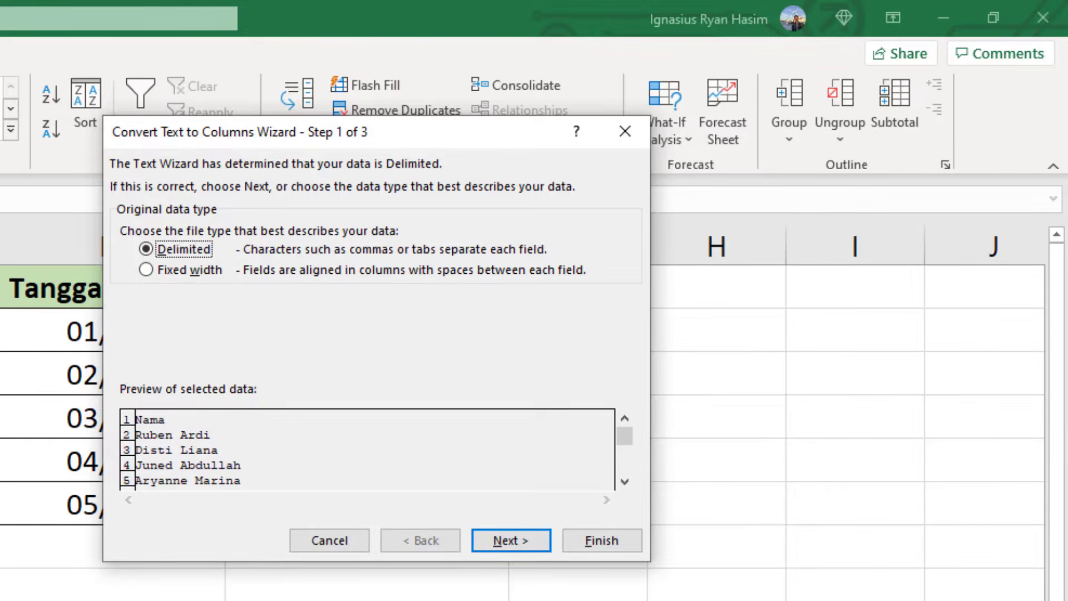
click(207, 333)
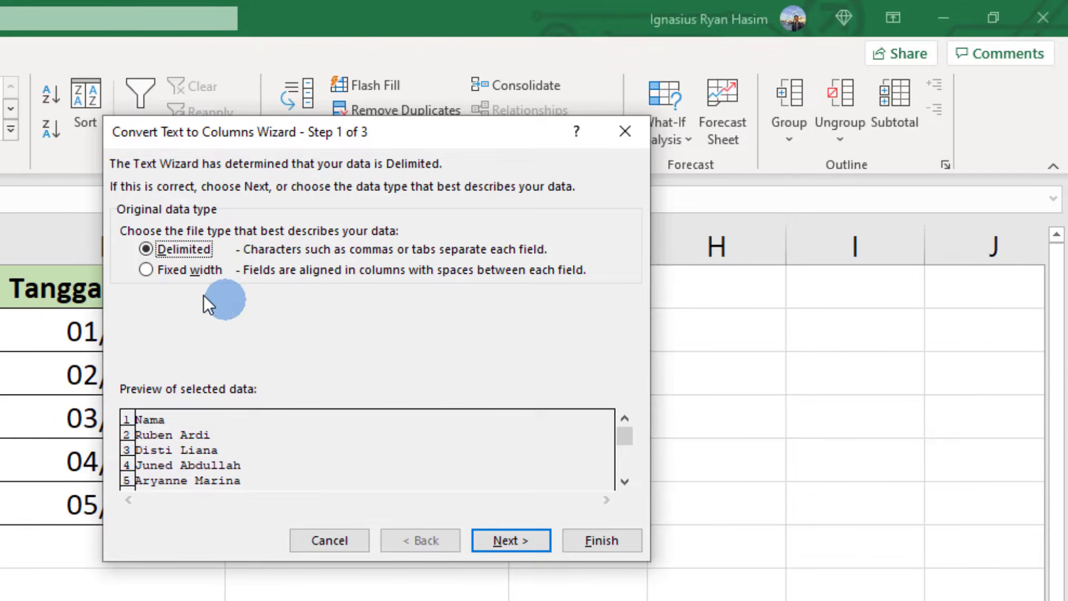
click(506, 542)
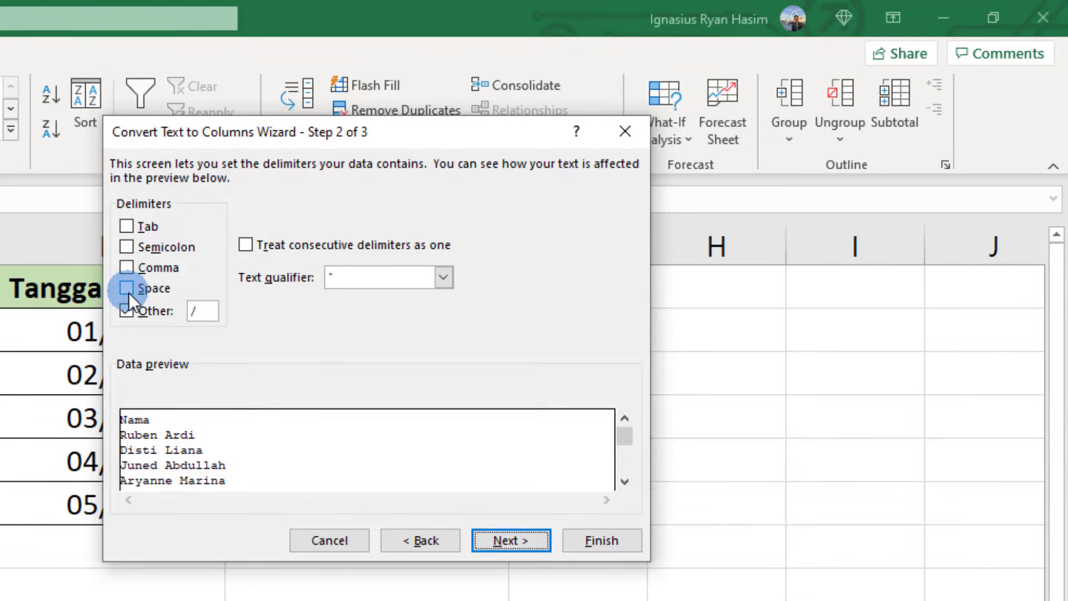
Disable the Other delimiter and set Space as the only delimiter for splitting the names.
click(127, 310)
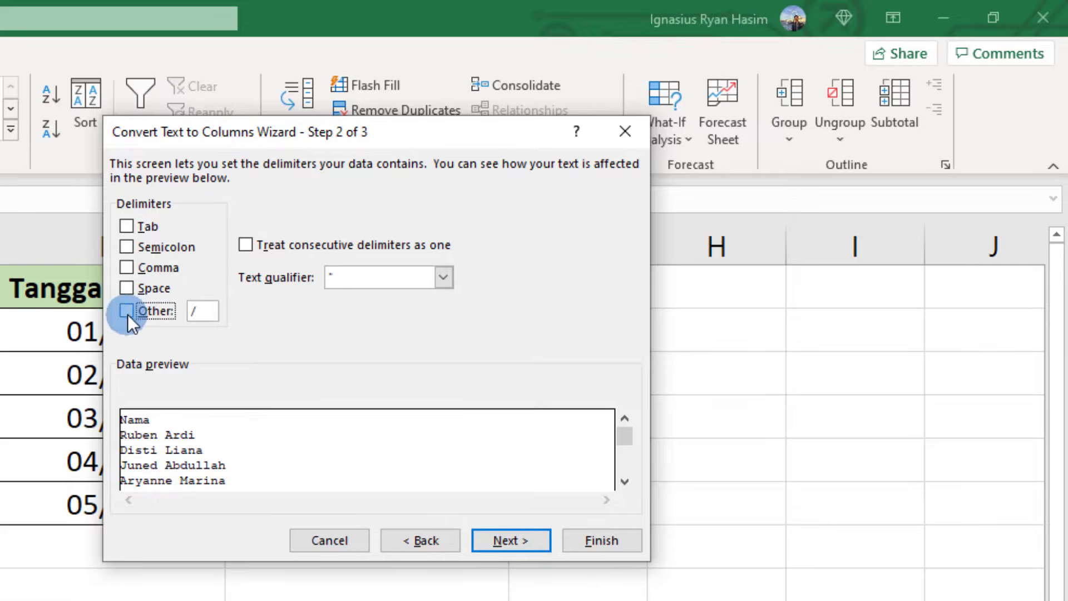
click(130, 288)
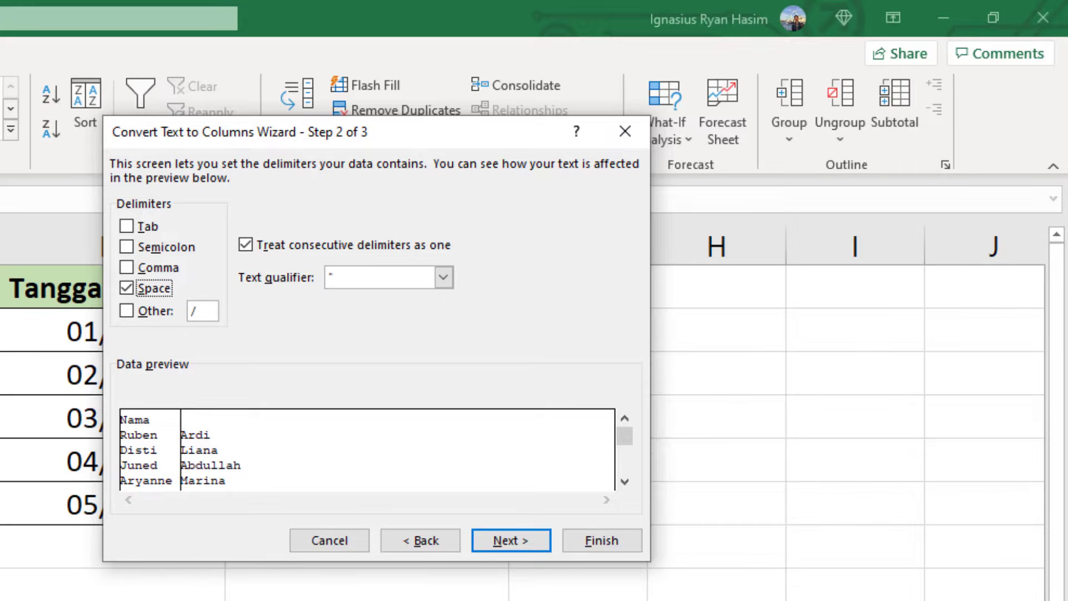
click(132, 299)
click(128, 292)
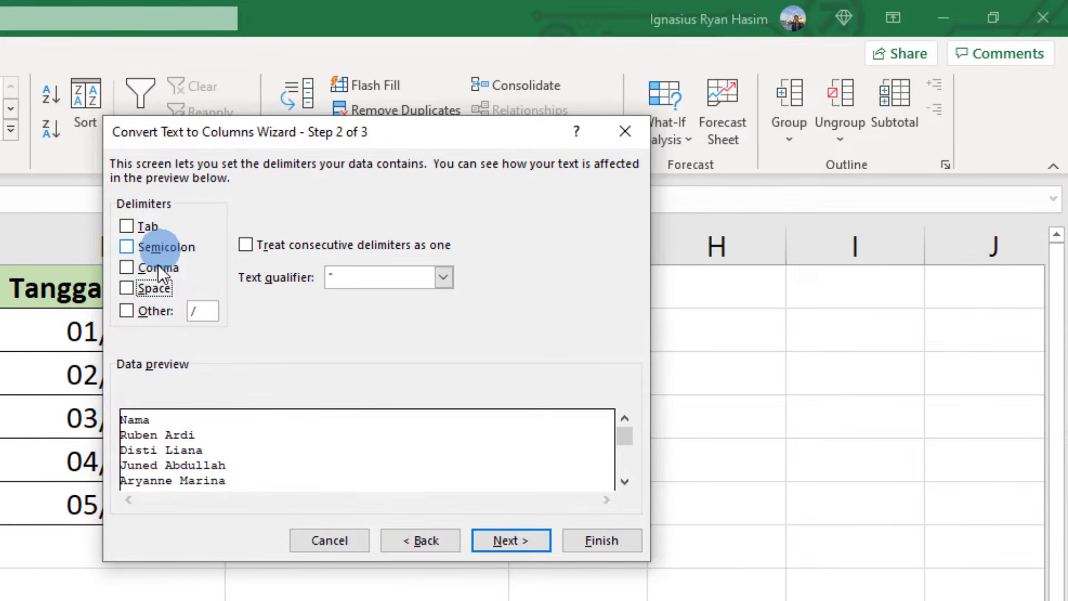
click(129, 287)
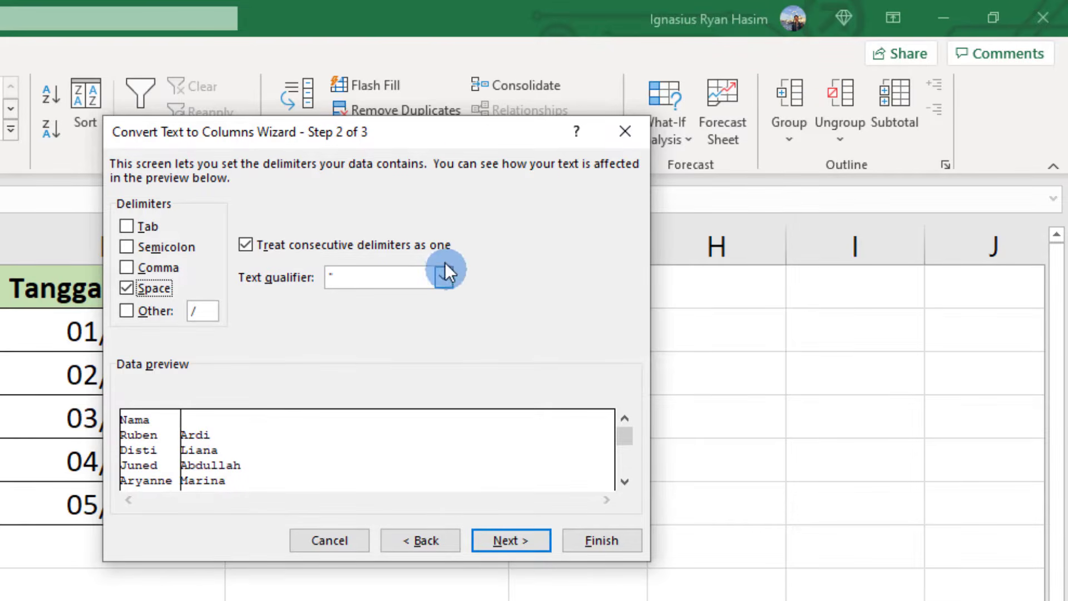
Finish splitting the names into columns A and B with the default destination, replacing the existing data.
click(516, 543)
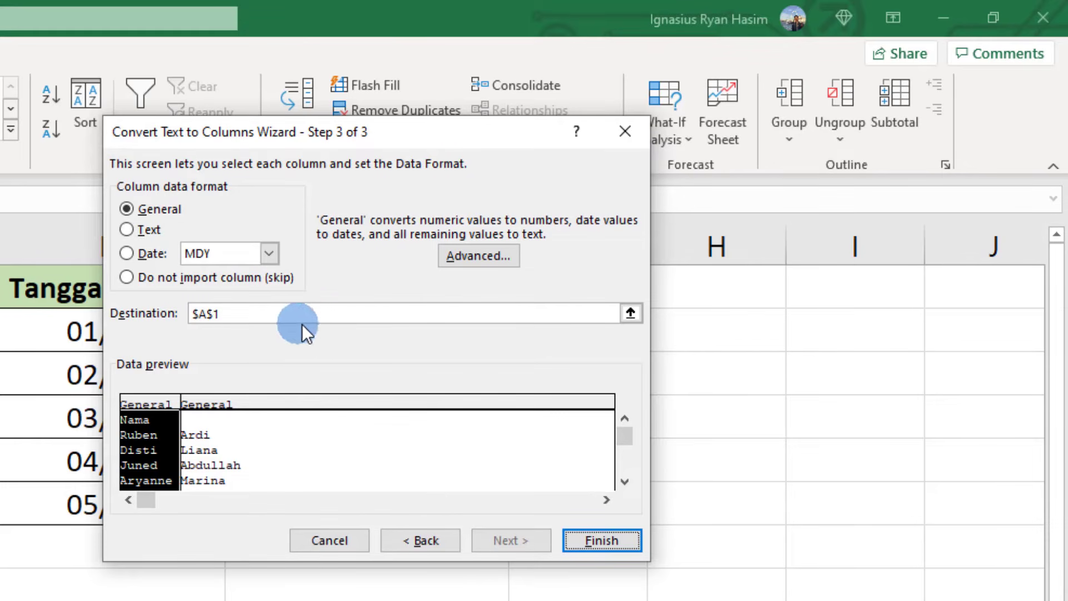
click(592, 543)
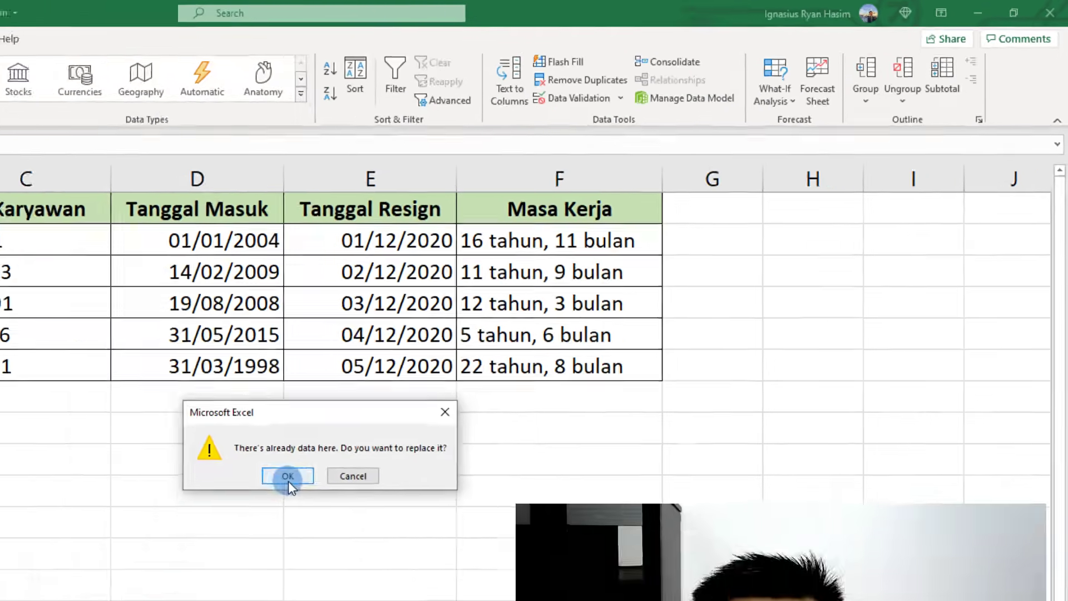
click(288, 477)
click(45, 458)
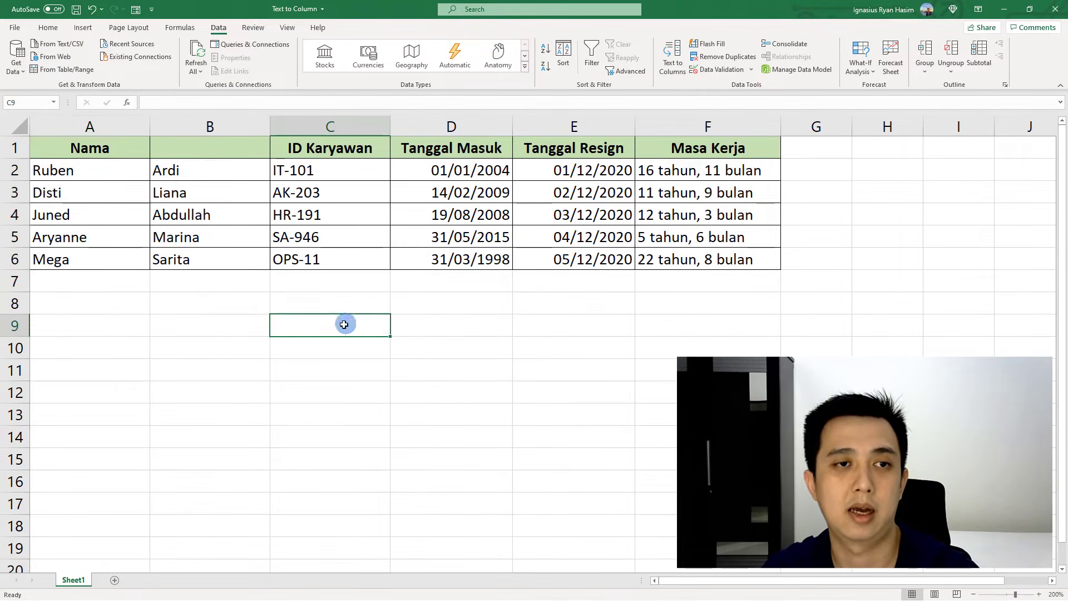
Undo the name split and redo it to compare the columns before and after.
click(222, 198)
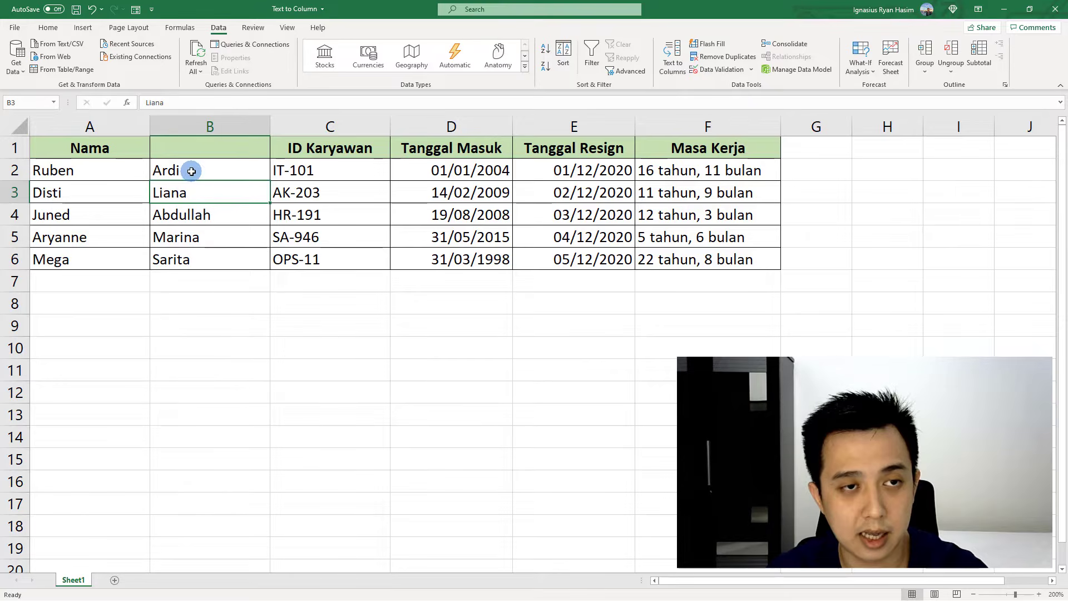
key(ctrl+z)
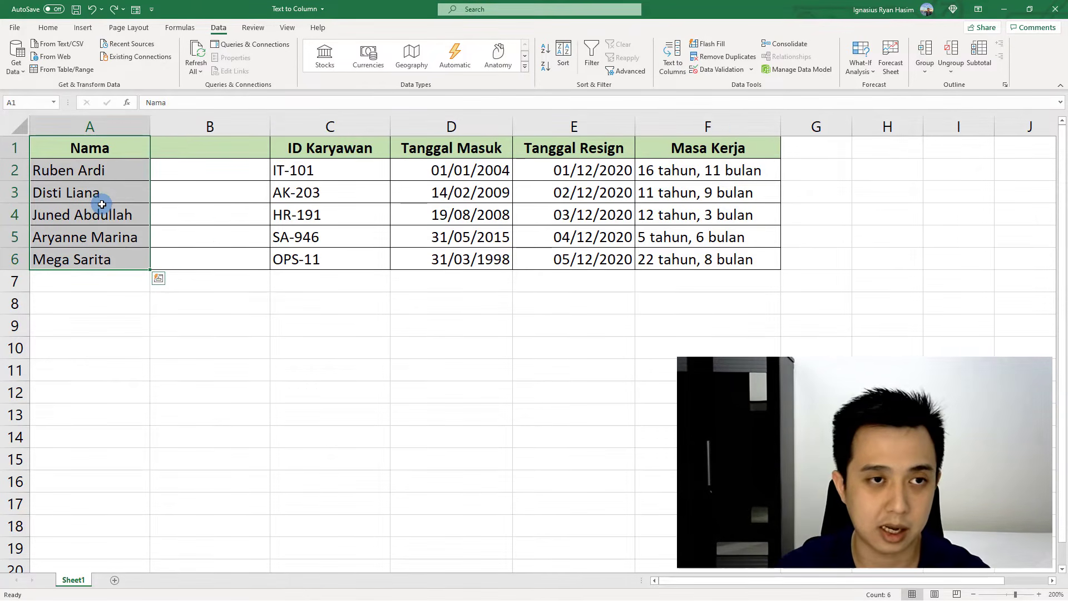
key(ctrl+y)
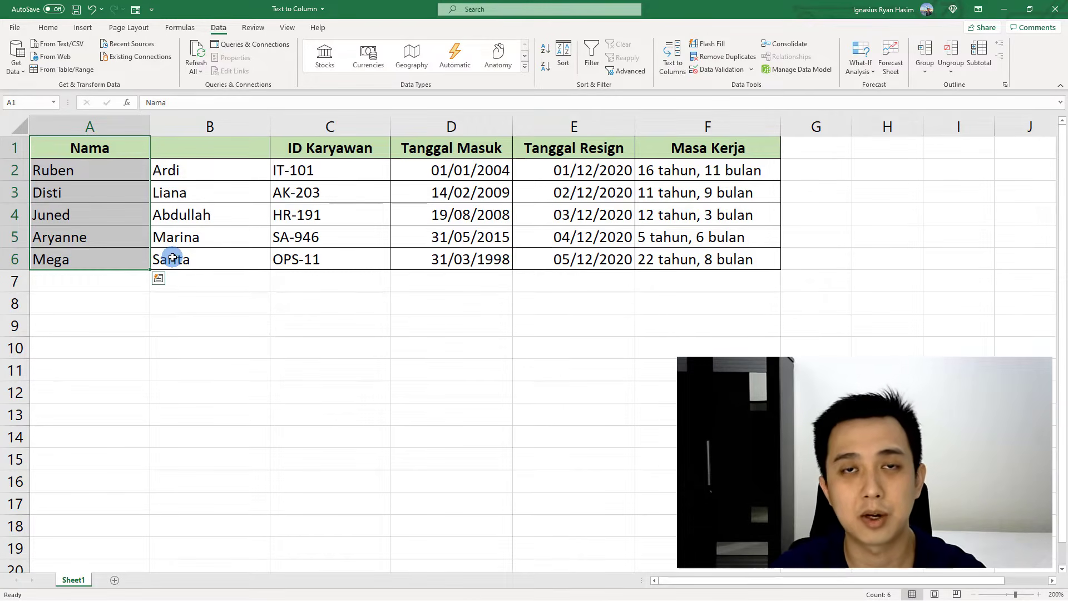
Rename the header in A1 to "Nama Depan" and enter "Nama Belakang" as the header in B1.
click(123, 149)
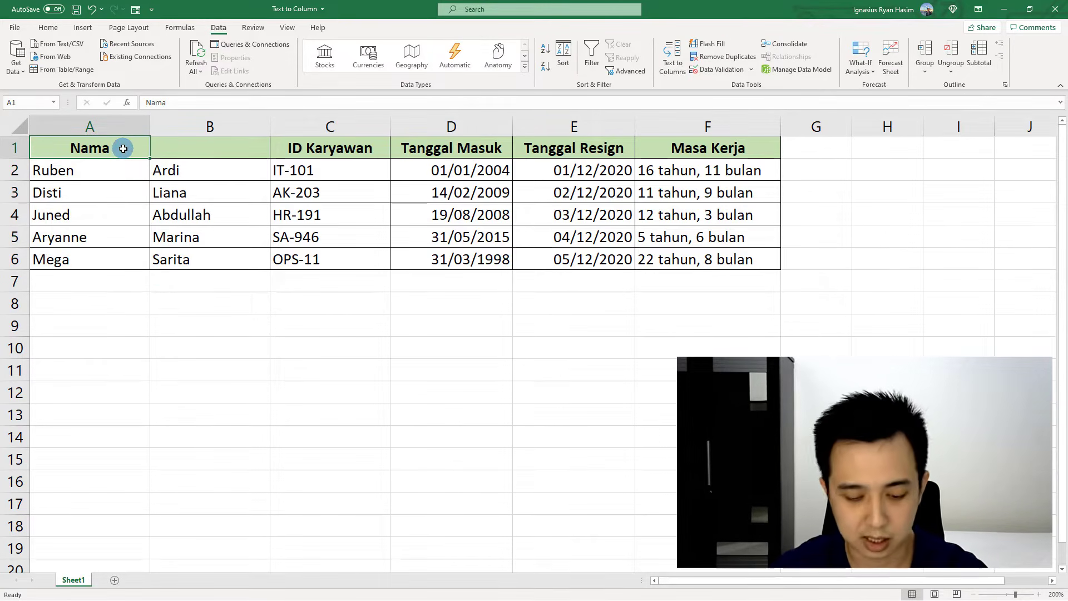
text(Nama Depan)
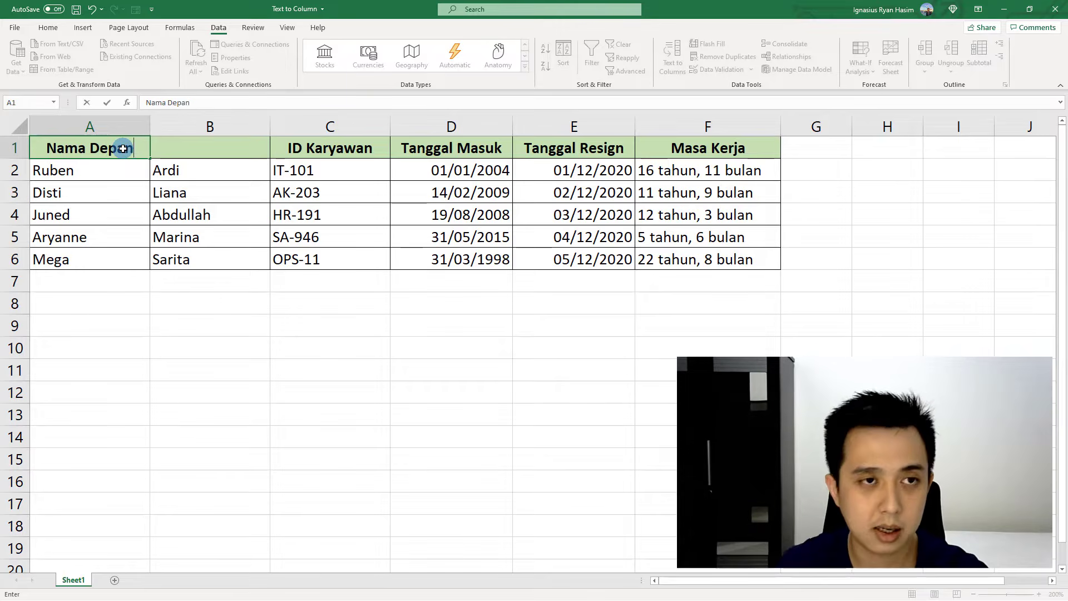
key(Tab)
text(Nama Belakang)
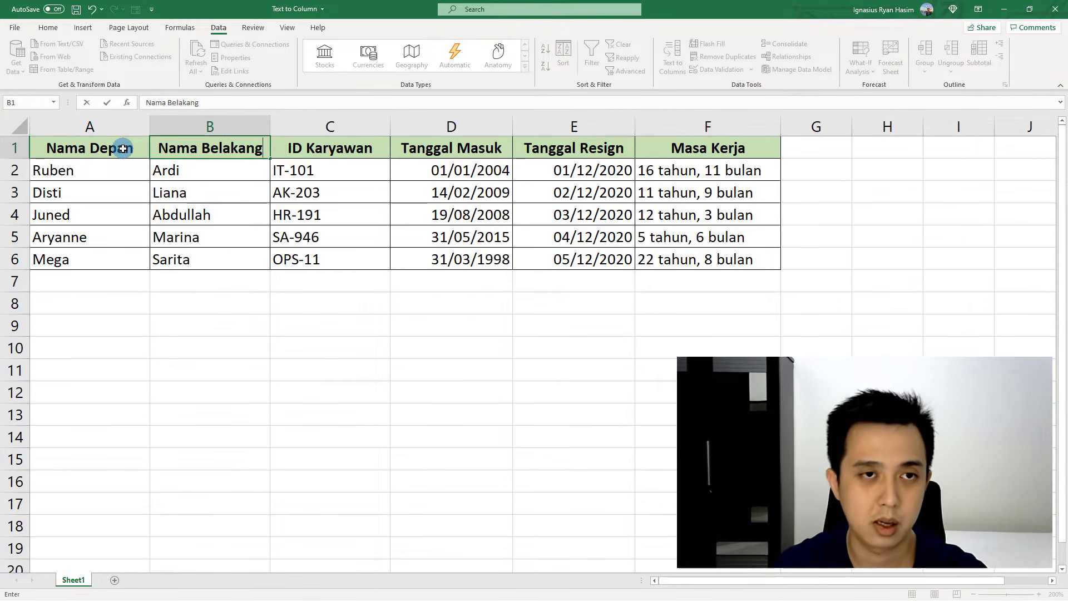
key(Return)
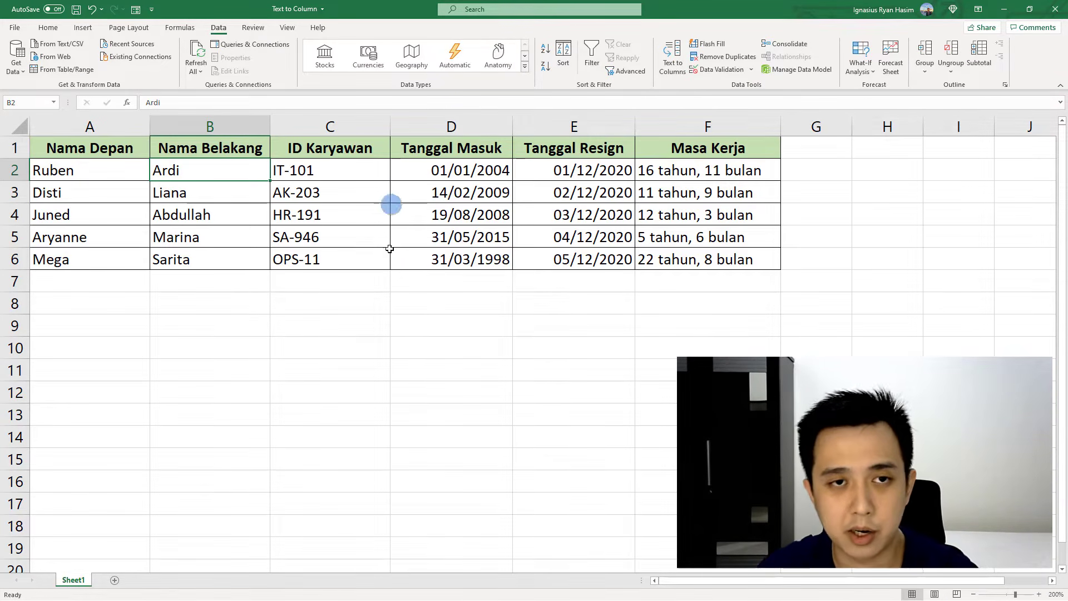
click(394, 282)
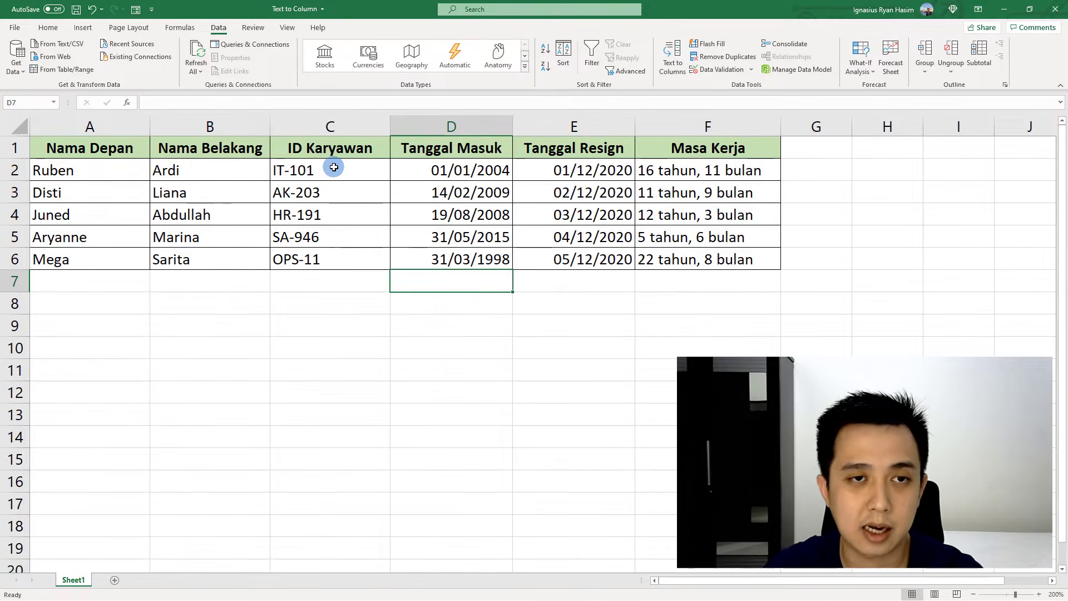
Insert a blank column between the ID Karyawan and Tanggal Masuk columns.
drag(334, 167, 337, 259)
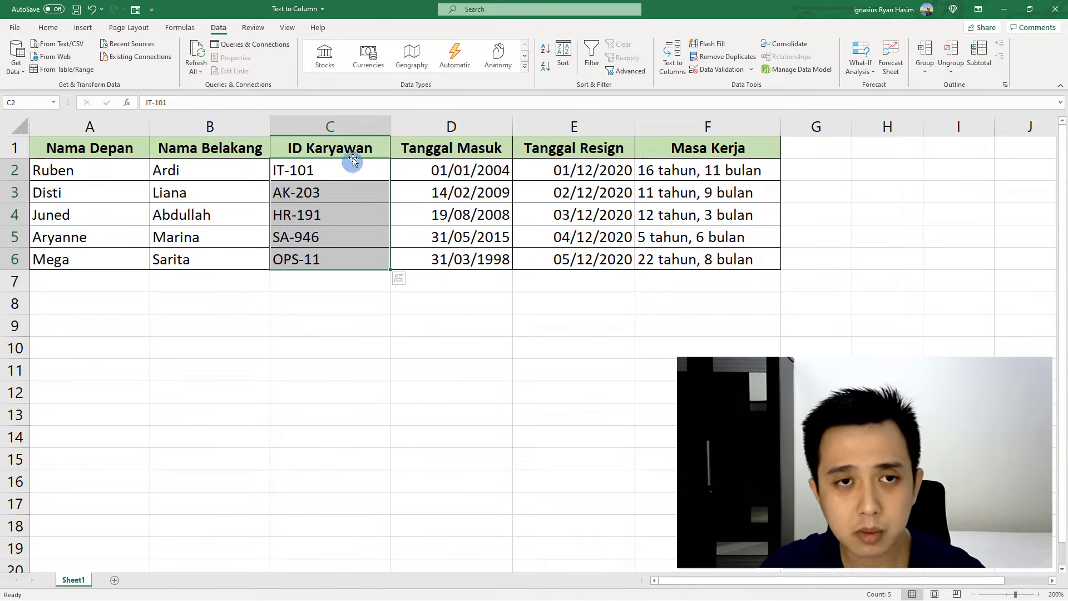
drag(351, 148, 358, 262)
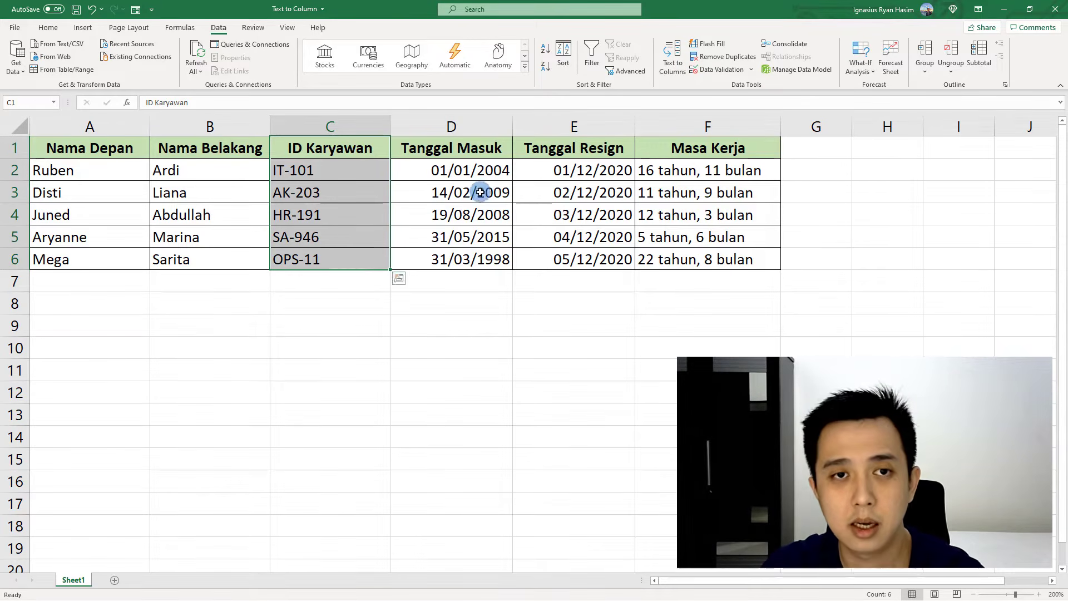
click(520, 236)
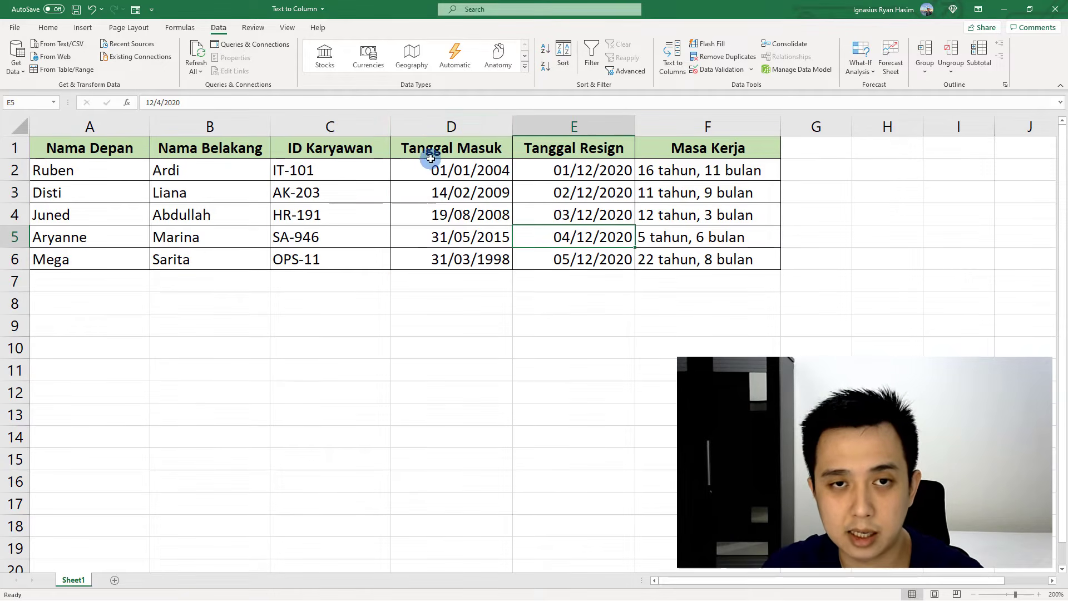
right_click(434, 129)
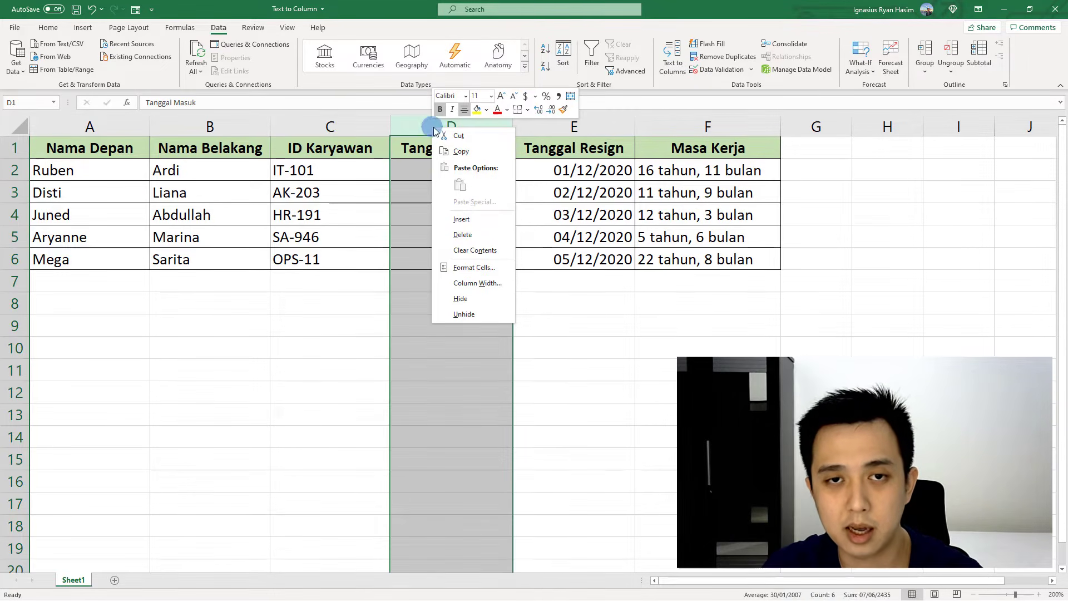
key(Escape)
click(429, 195)
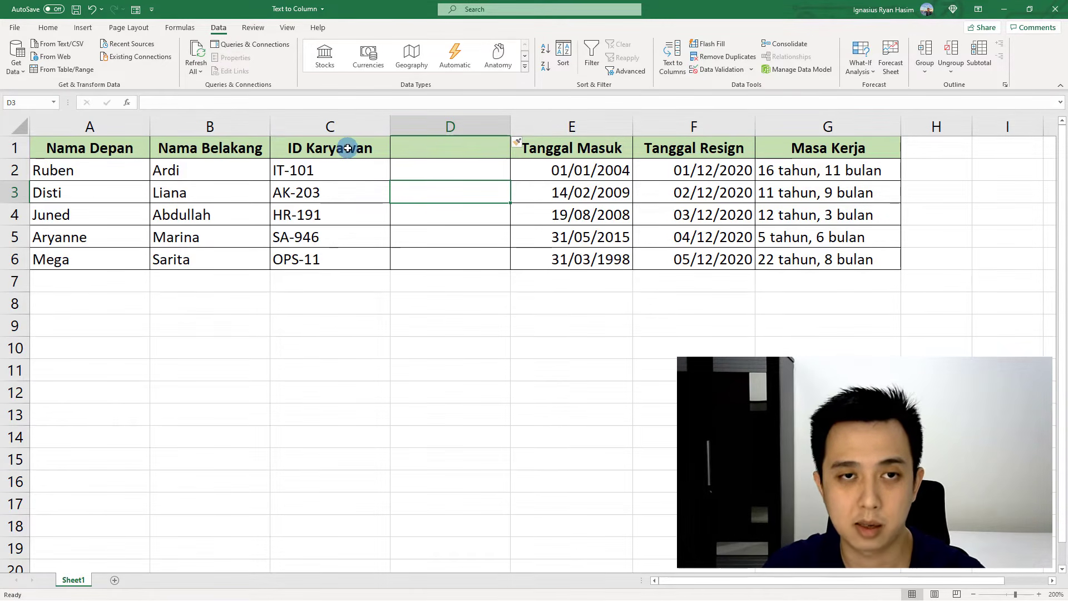
Start Text to Columns on the ID Karyawan column C1:C6 as delimited data, replacing the Space delimiter with the custom delimiter "-".
drag(341, 147, 348, 264)
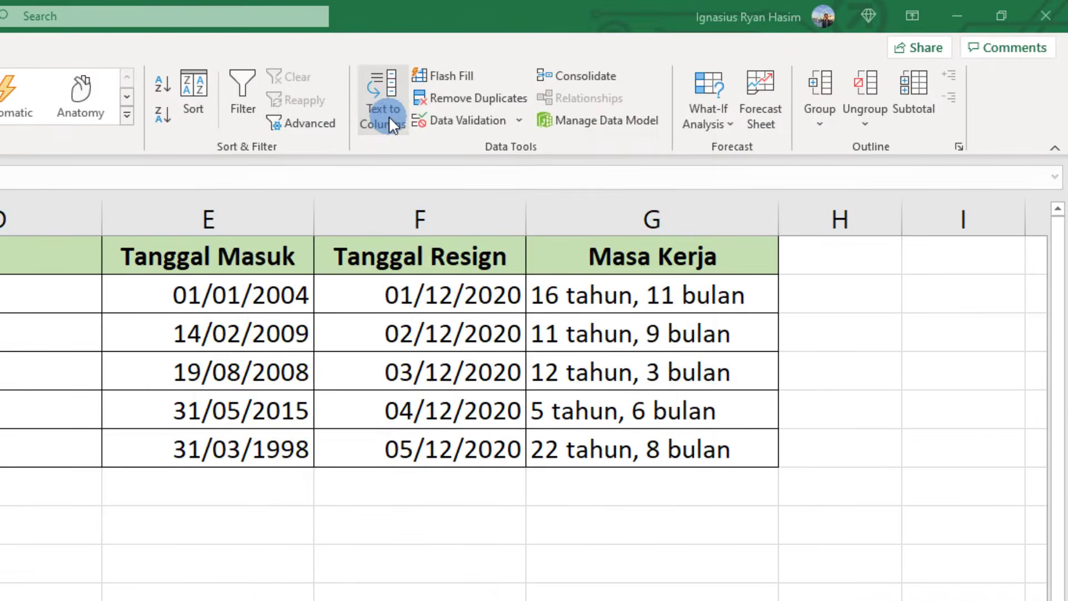
click(656, 62)
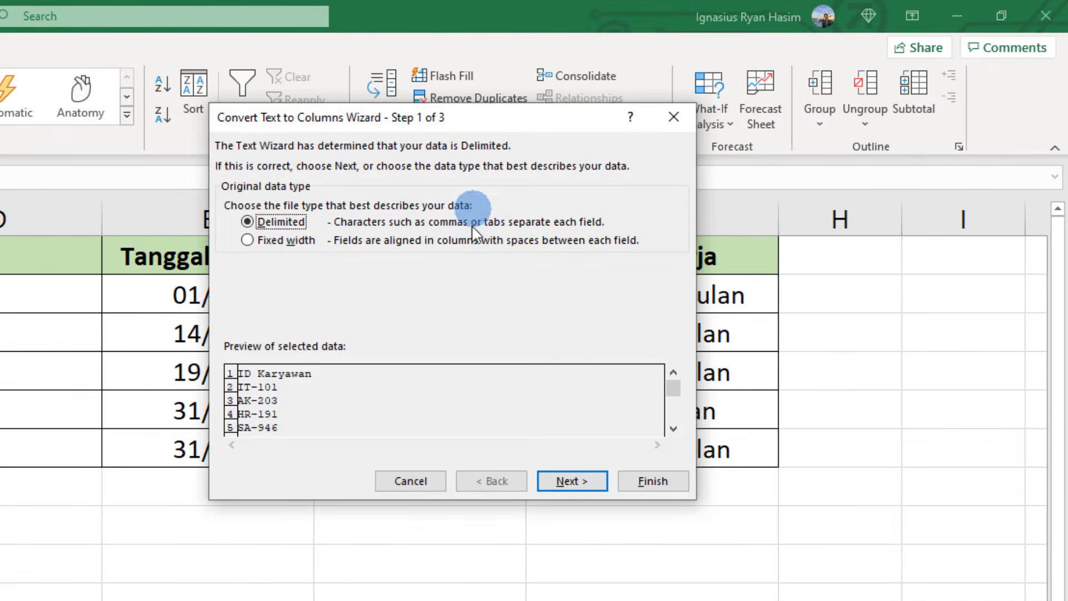
click(560, 477)
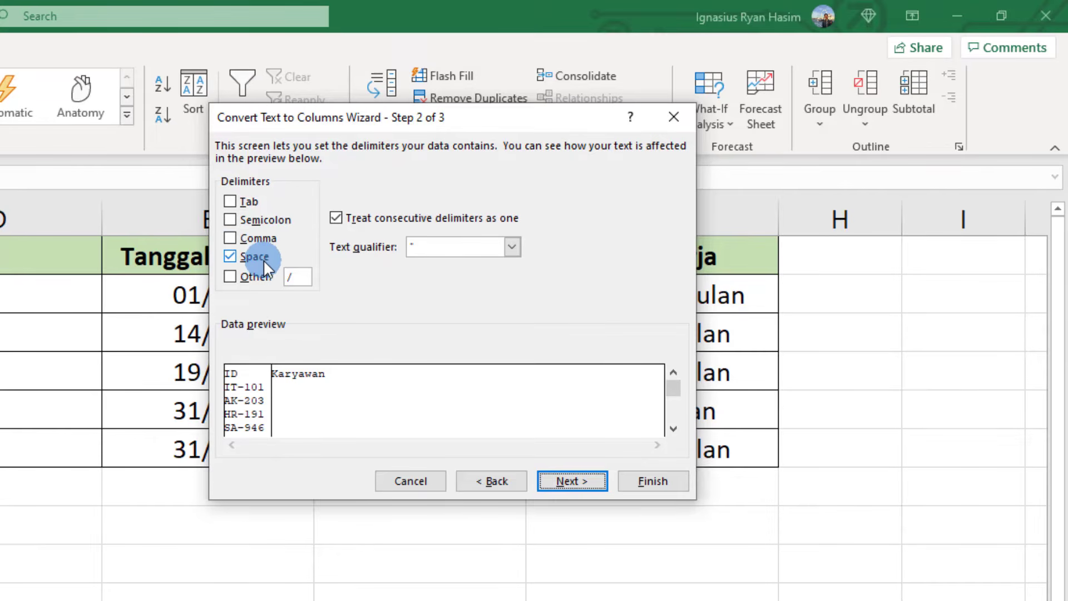
click(230, 256)
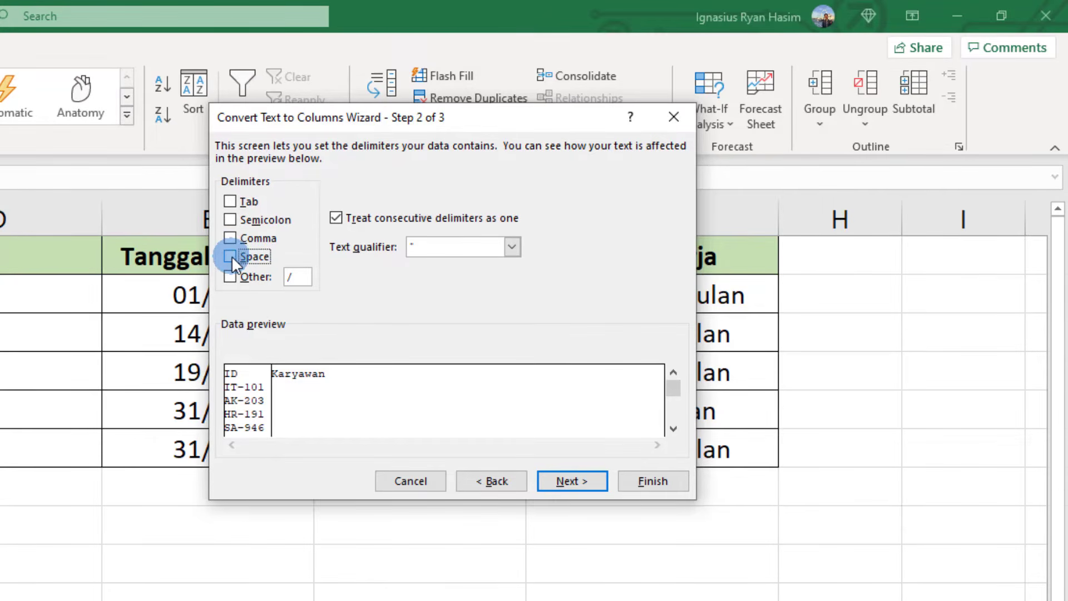
click(230, 278)
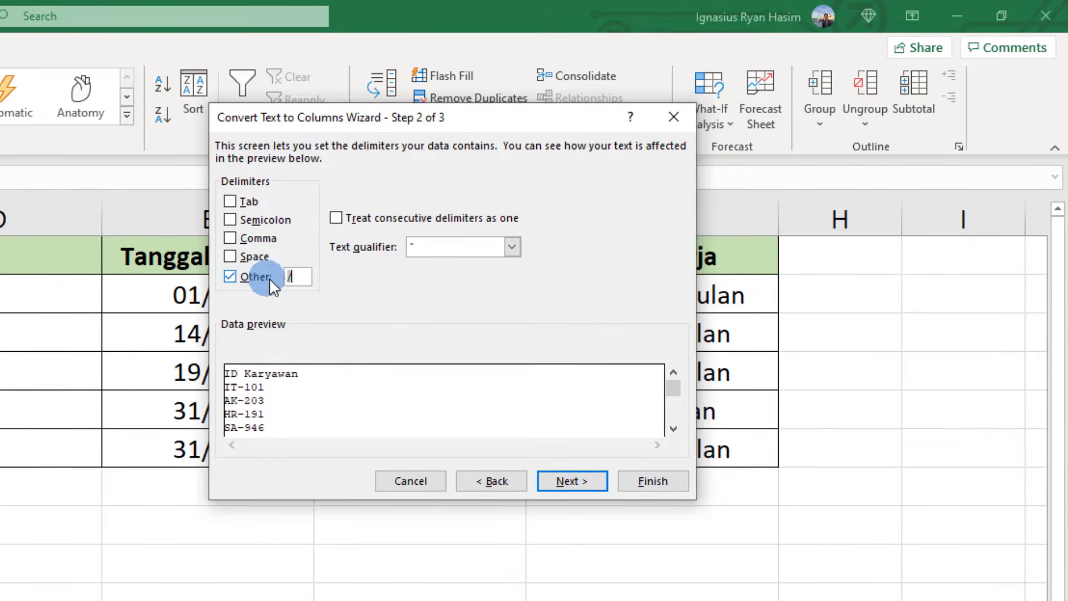
drag(300, 276, 280, 277)
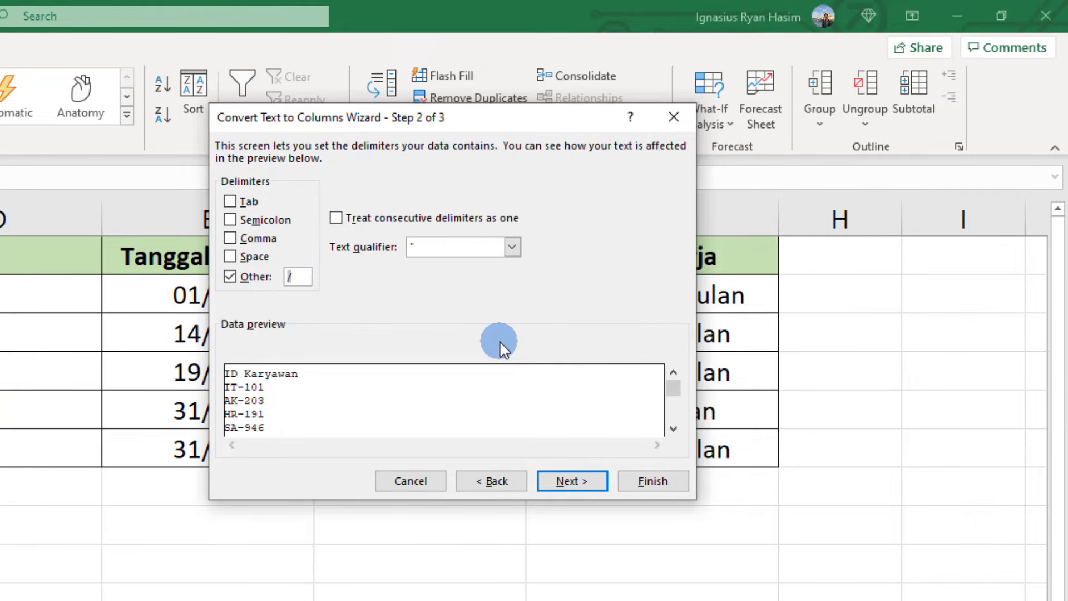
text(-)
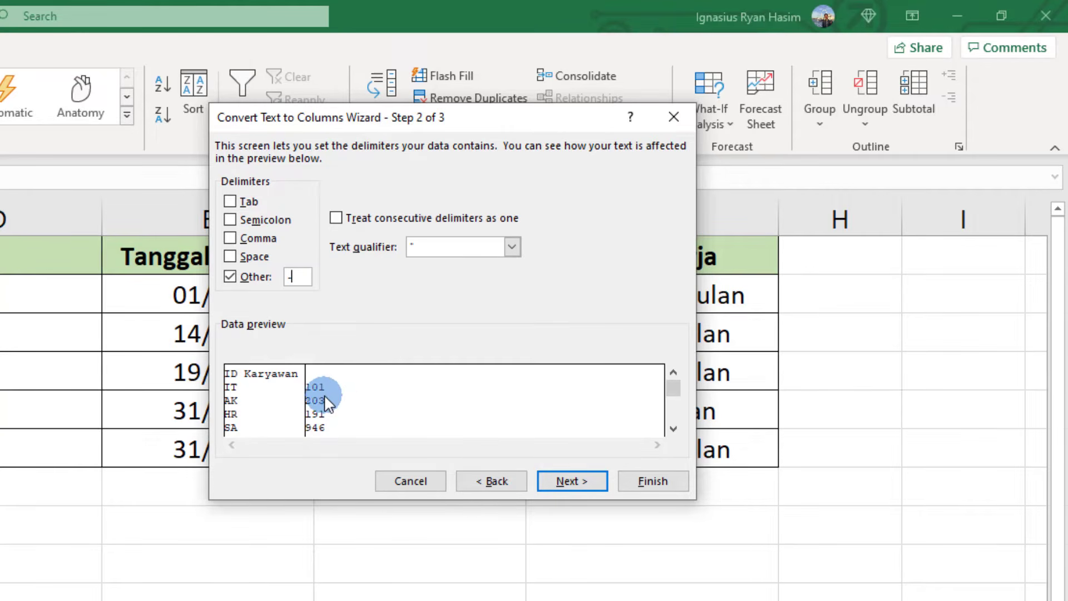
Finish splitting the employee IDs into columns C and D with the default destination, replacing the existing data.
click(573, 482)
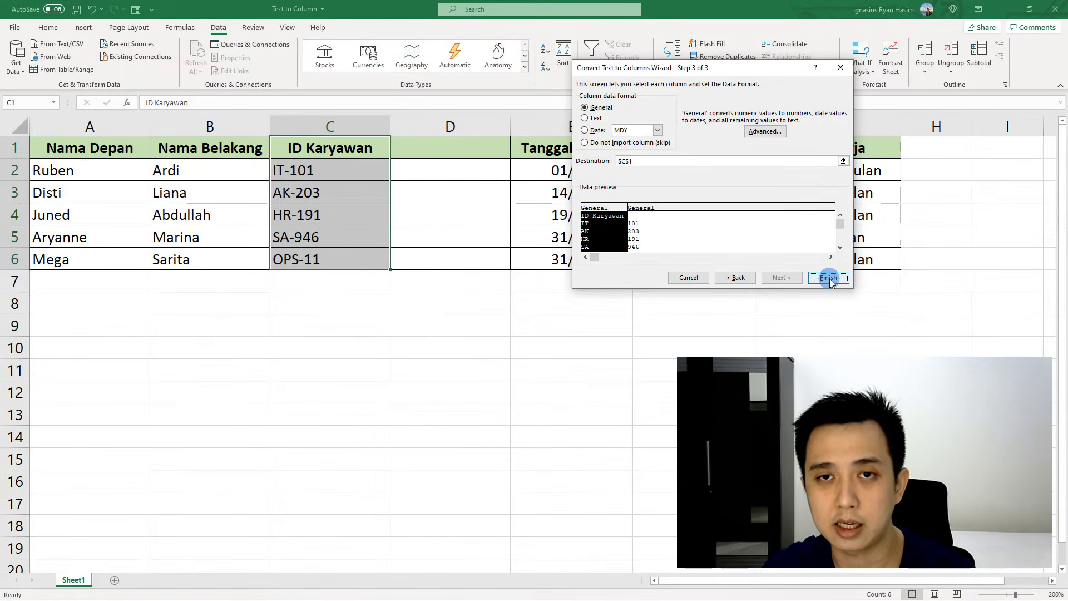
click(719, 405)
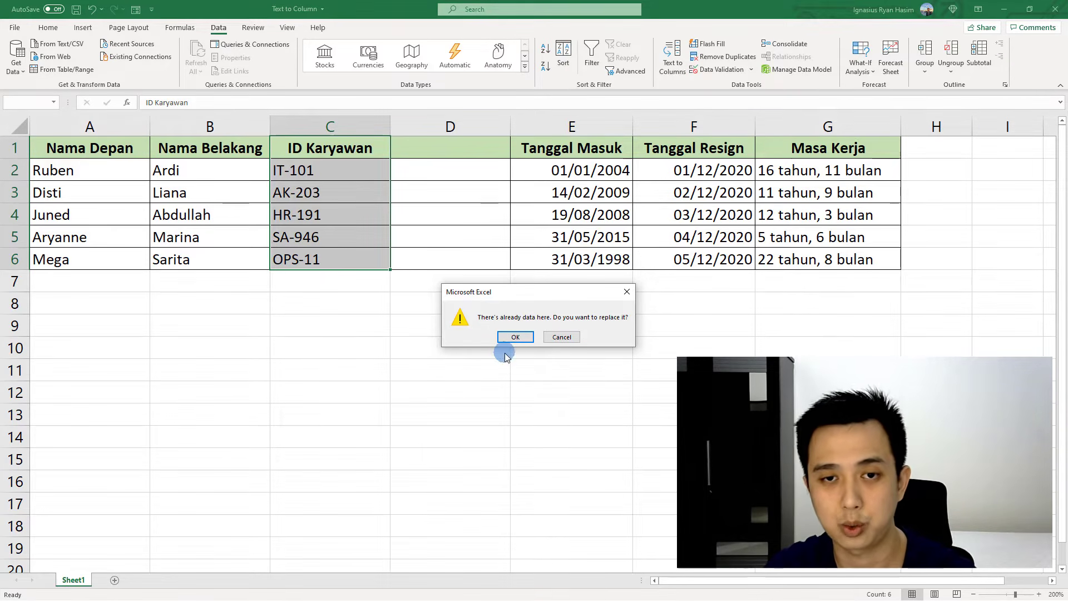
click(514, 337)
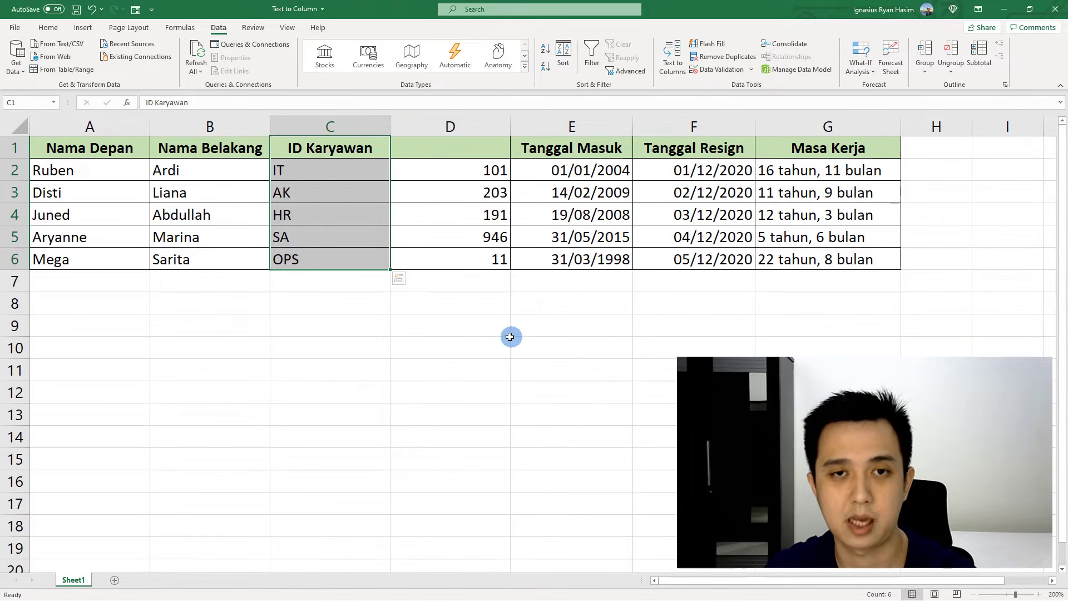
click(504, 332)
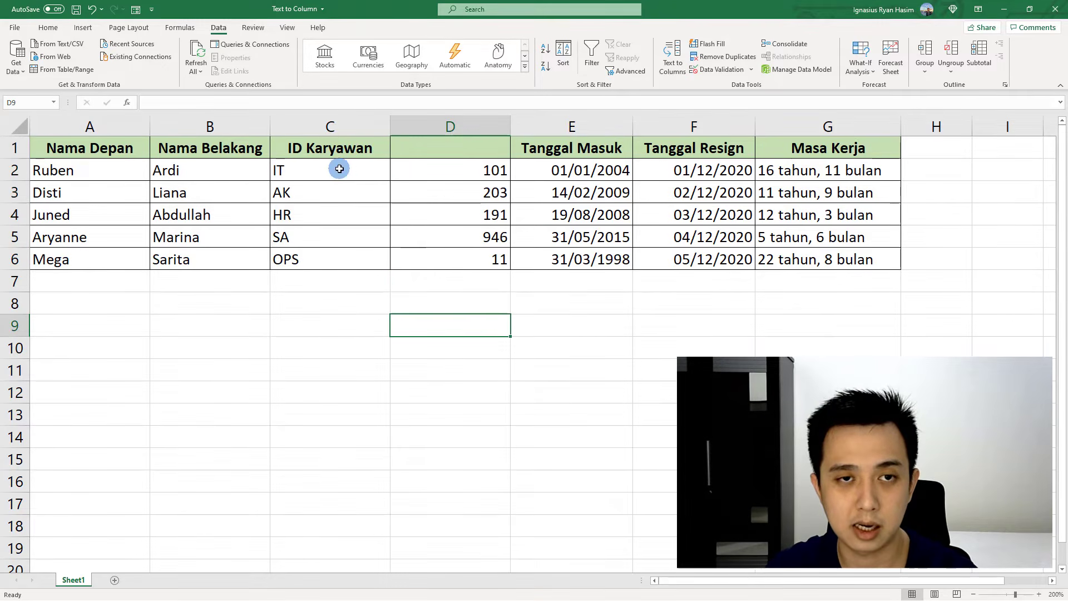
Rename the header in C1 to "Nama Divisi" and enter "Nomor ID" as the header in D1.
drag(341, 169, 342, 255)
drag(445, 169, 452, 259)
click(351, 147)
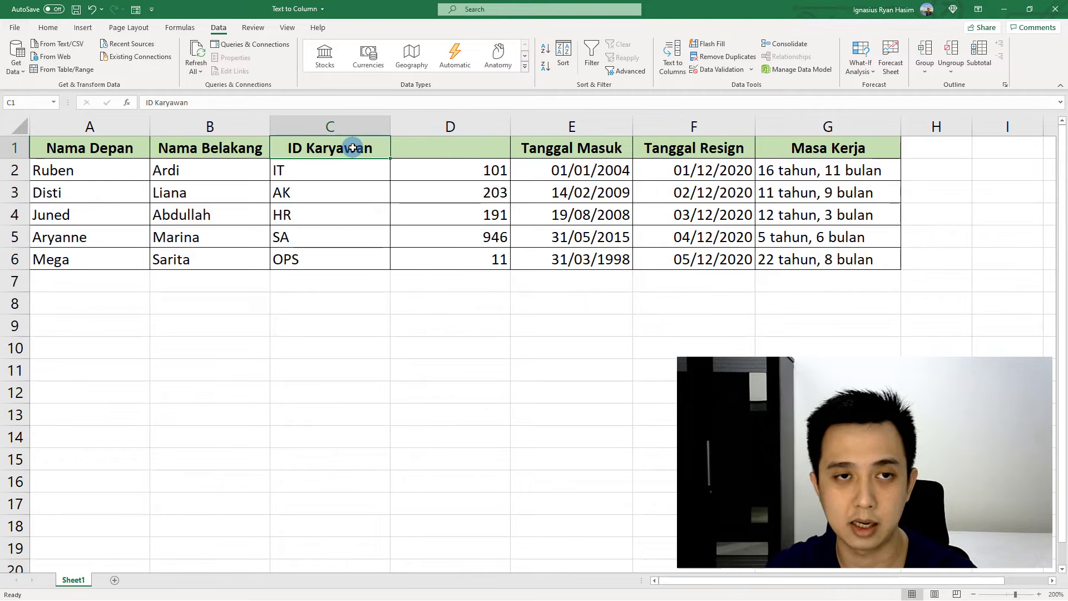
text(Nama Divisi)
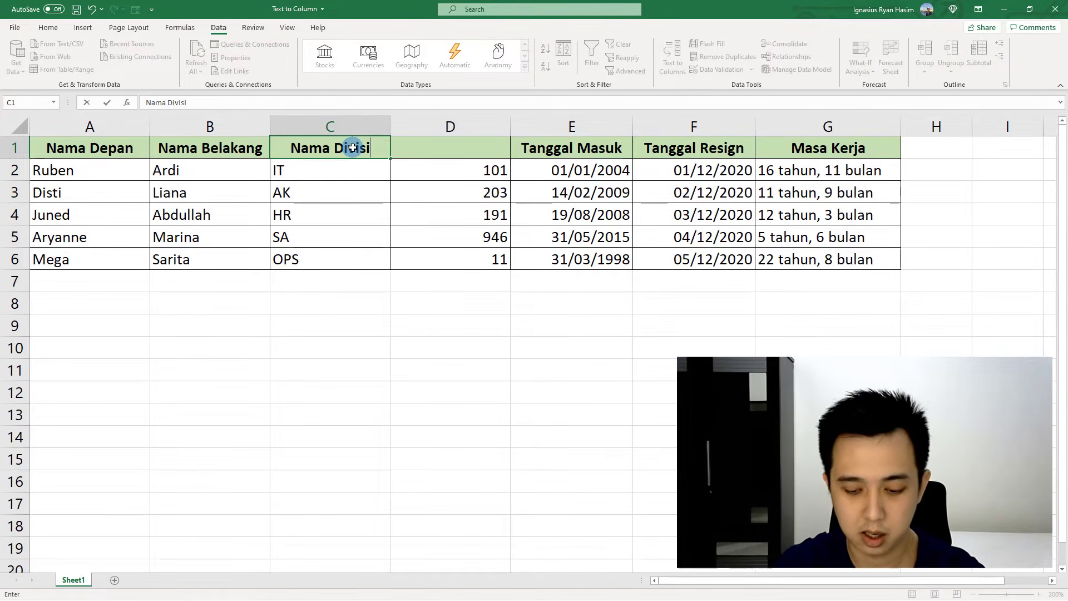
key(Tab)
text(Nomor ID)
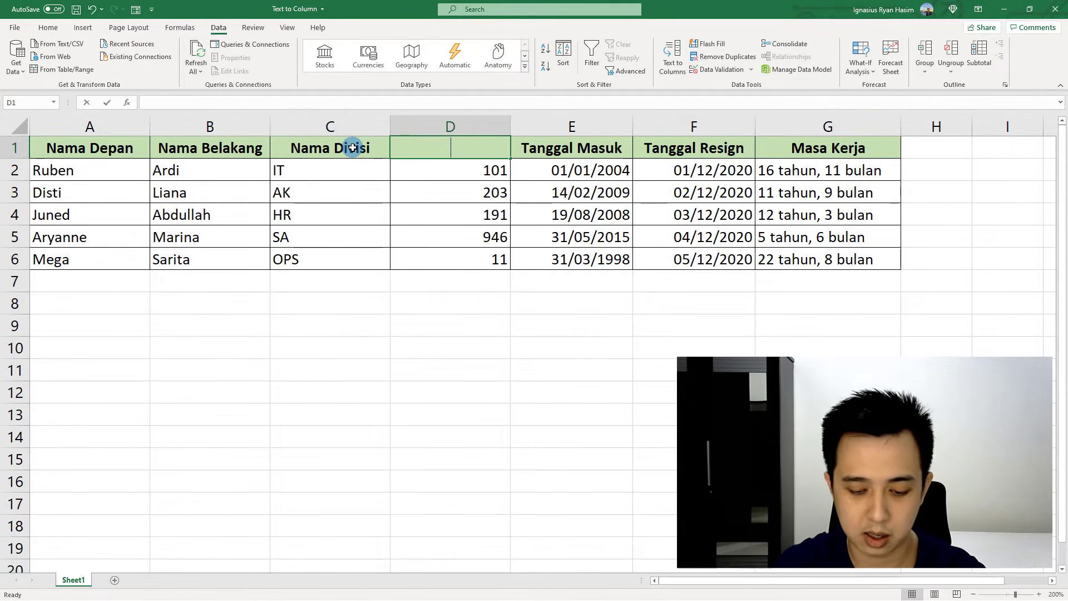
key(Return)
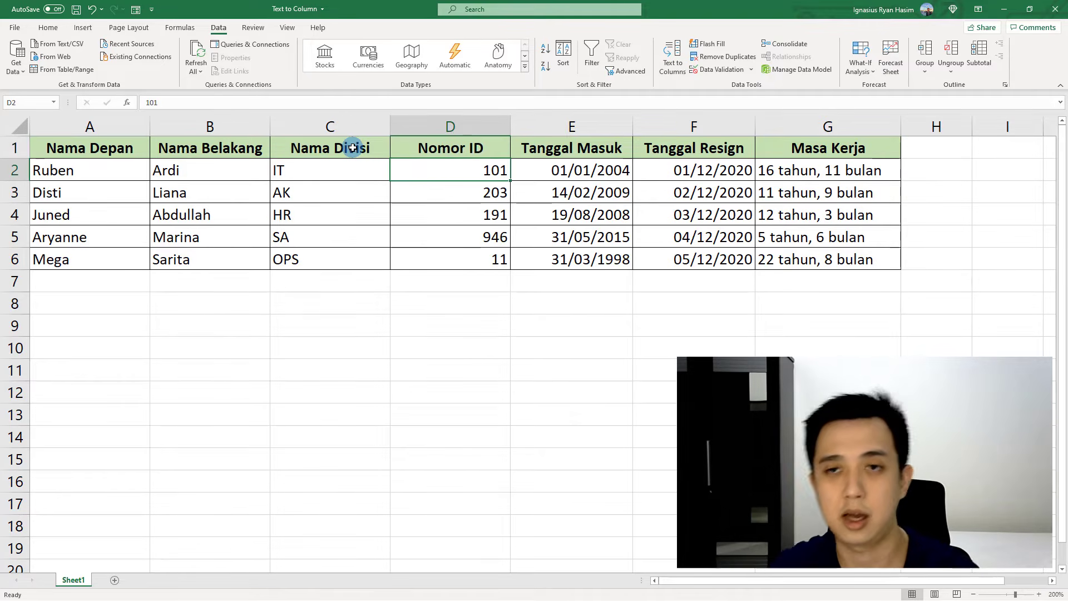
Insert two blank columns between the Tanggal Masuk and Tanggal Resign columns.
click(541, 285)
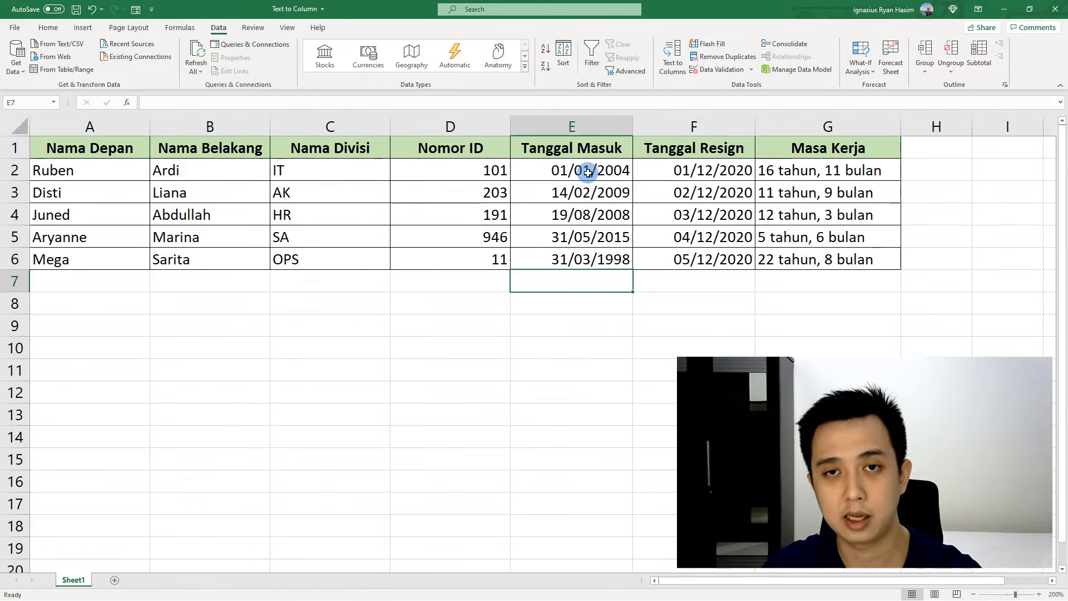
drag(589, 172, 595, 257)
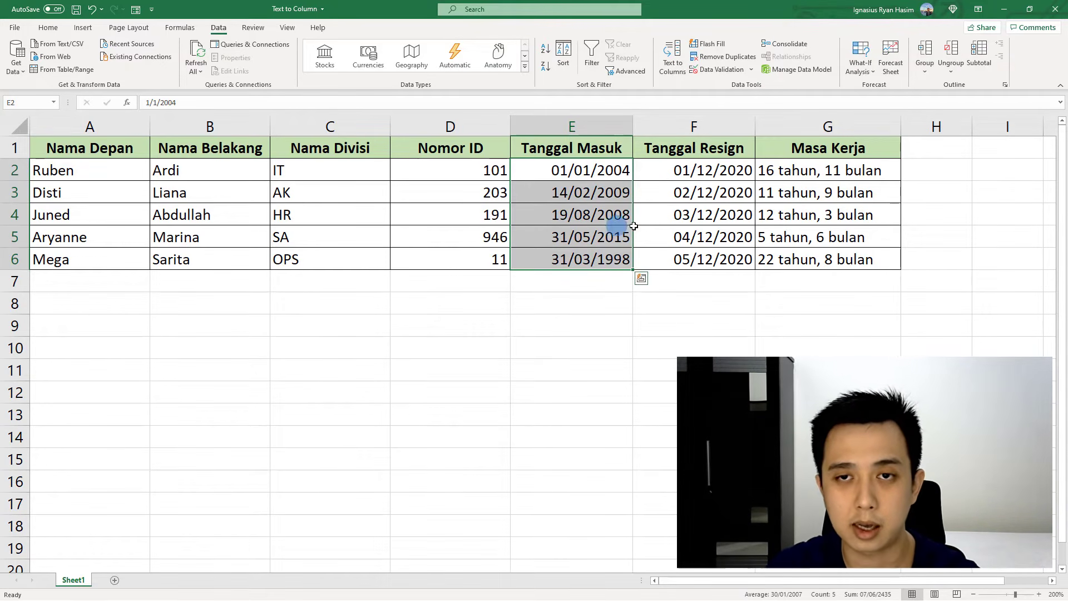
click(782, 316)
right_click(794, 127)
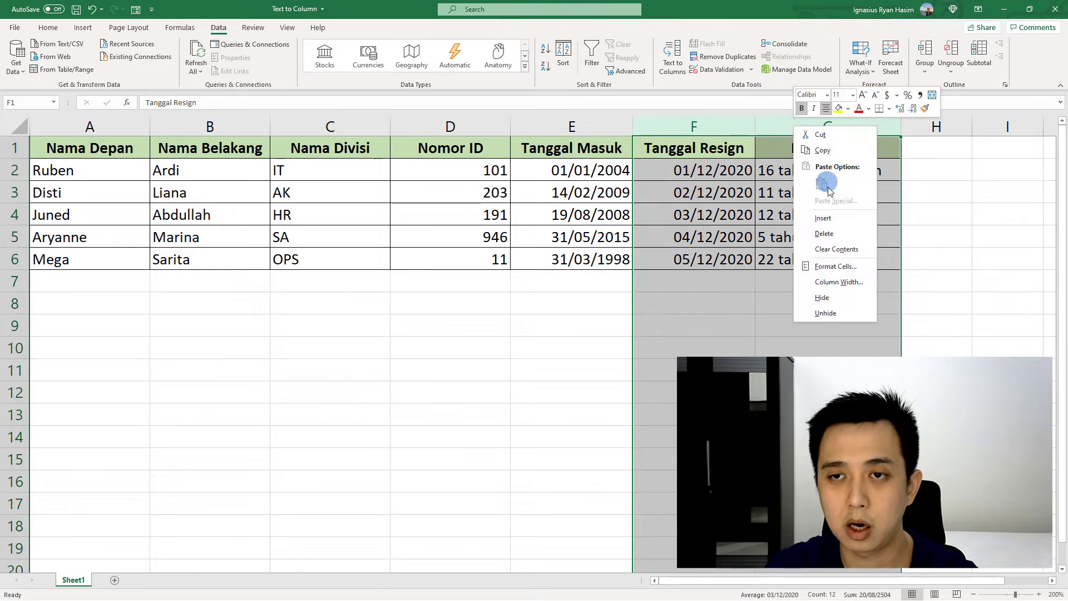
click(812, 214)
click(746, 295)
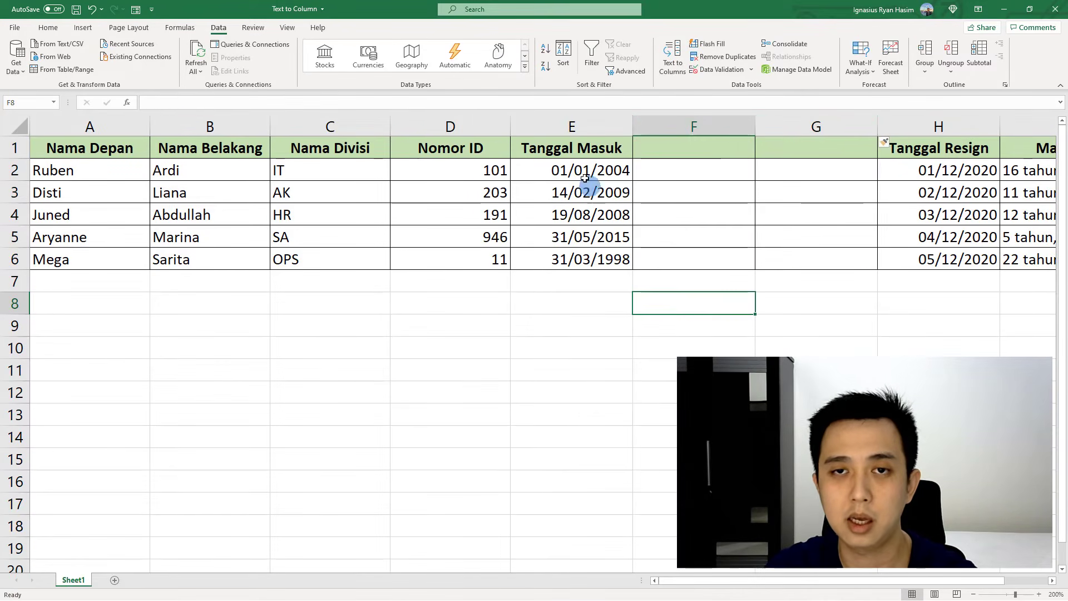
Start Text to Columns on the Tanggal Masuk column E1:E6 as delimited data, with "/" as the custom delimiter.
drag(584, 148, 596, 257)
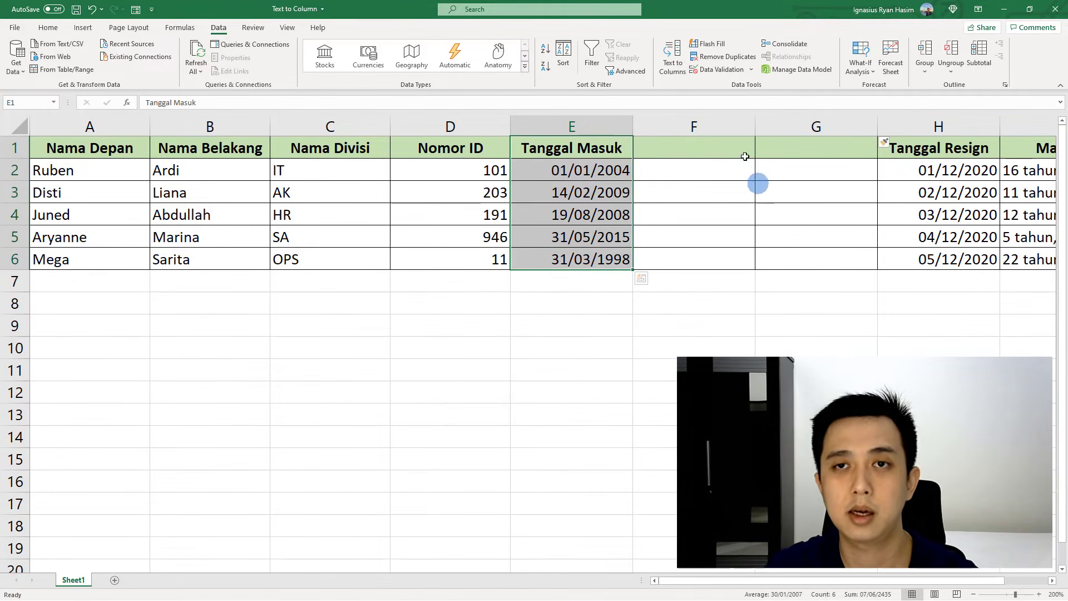
click(673, 59)
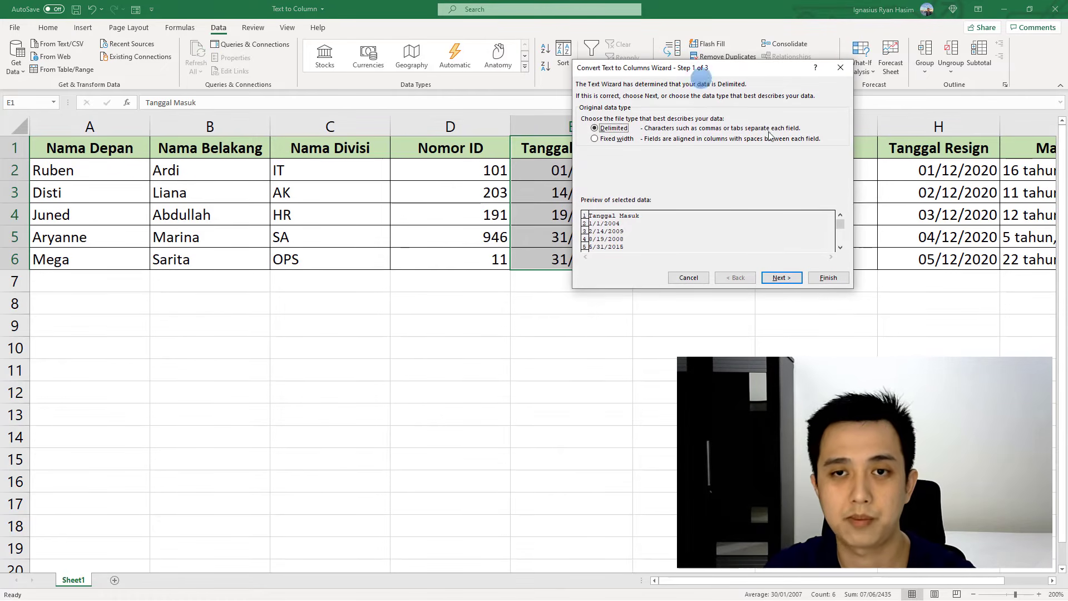
click(781, 278)
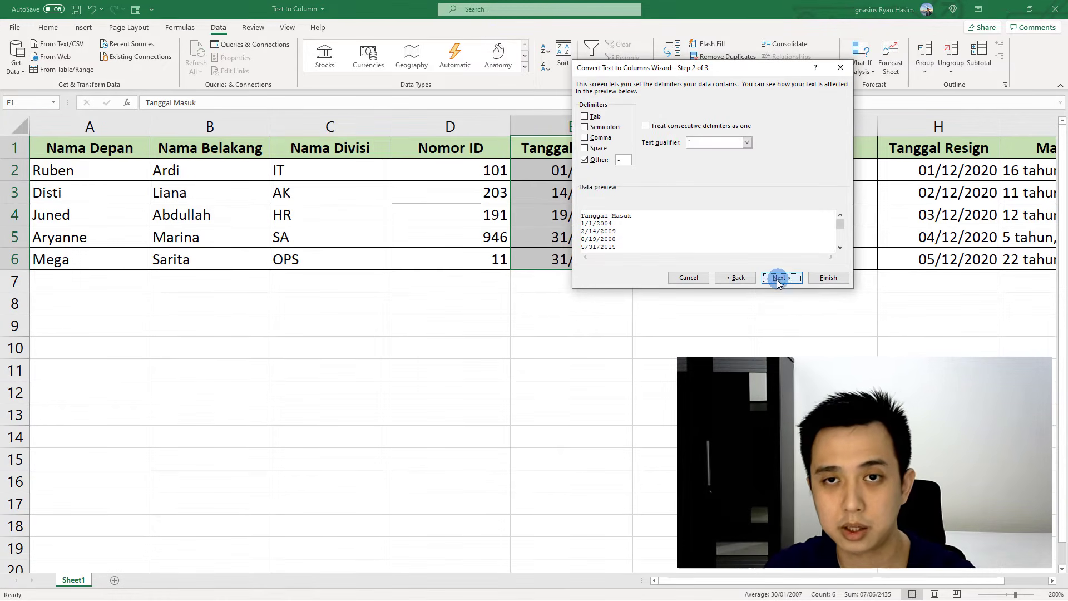
click(585, 160)
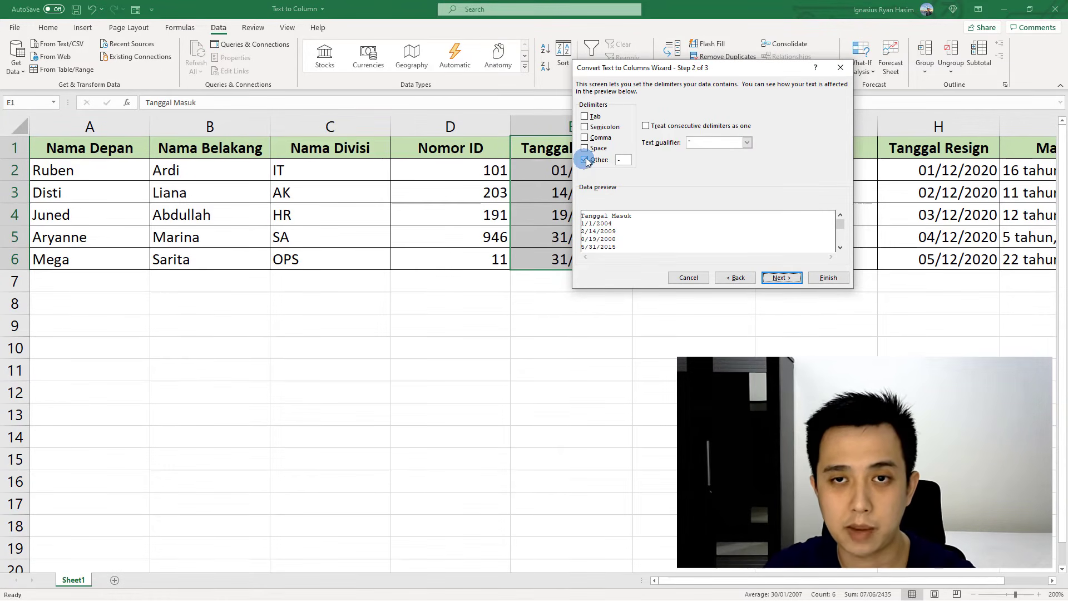
click(616, 161)
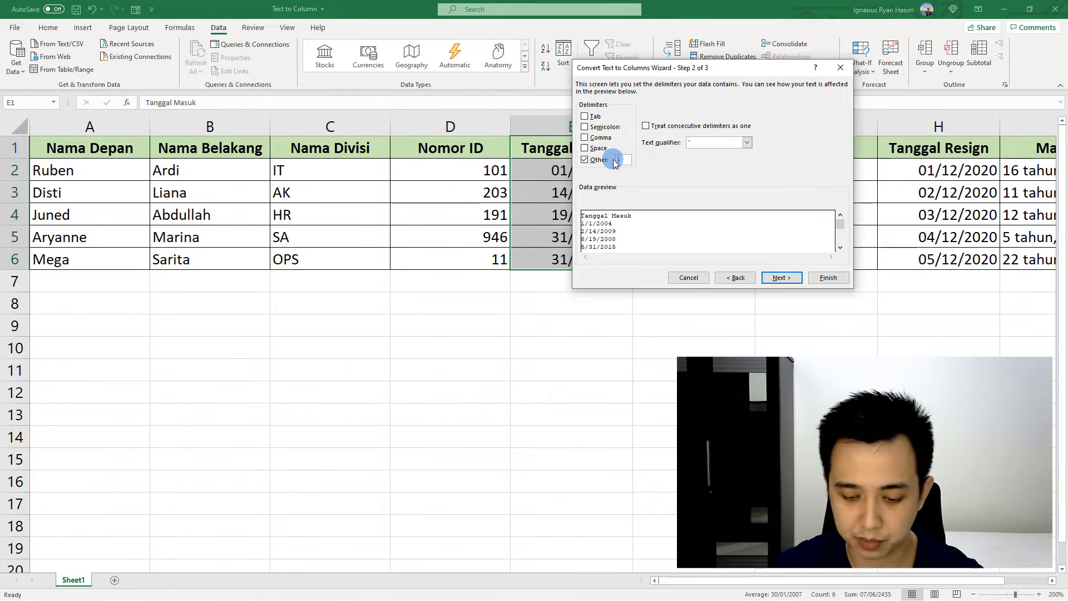
text(/)
click(765, 240)
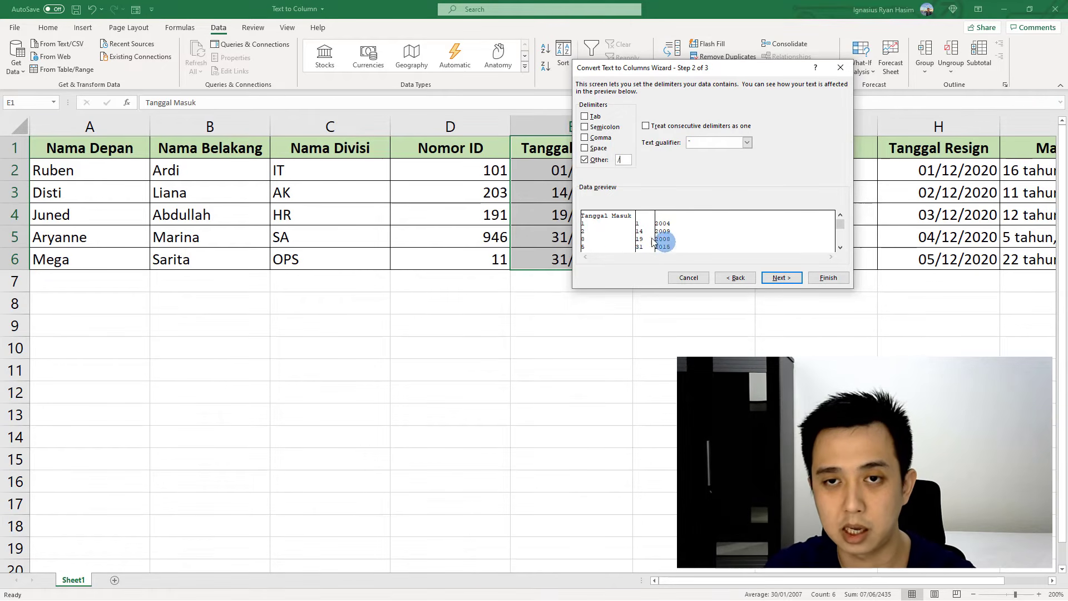
Finish splitting the entry dates across columns E to G with the default destination, replacing the existing data.
click(786, 280)
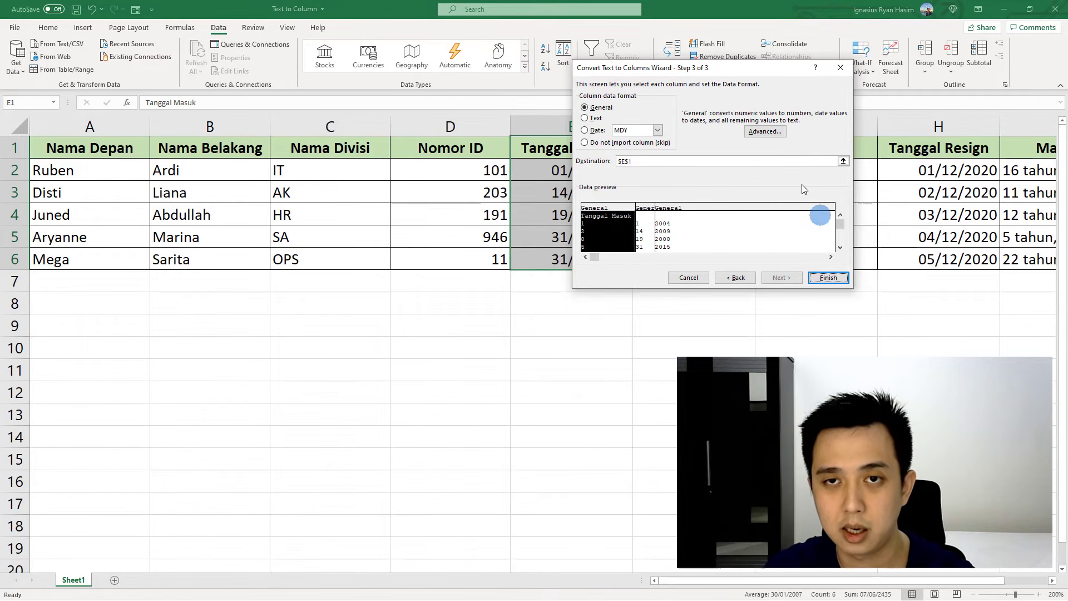
click(827, 278)
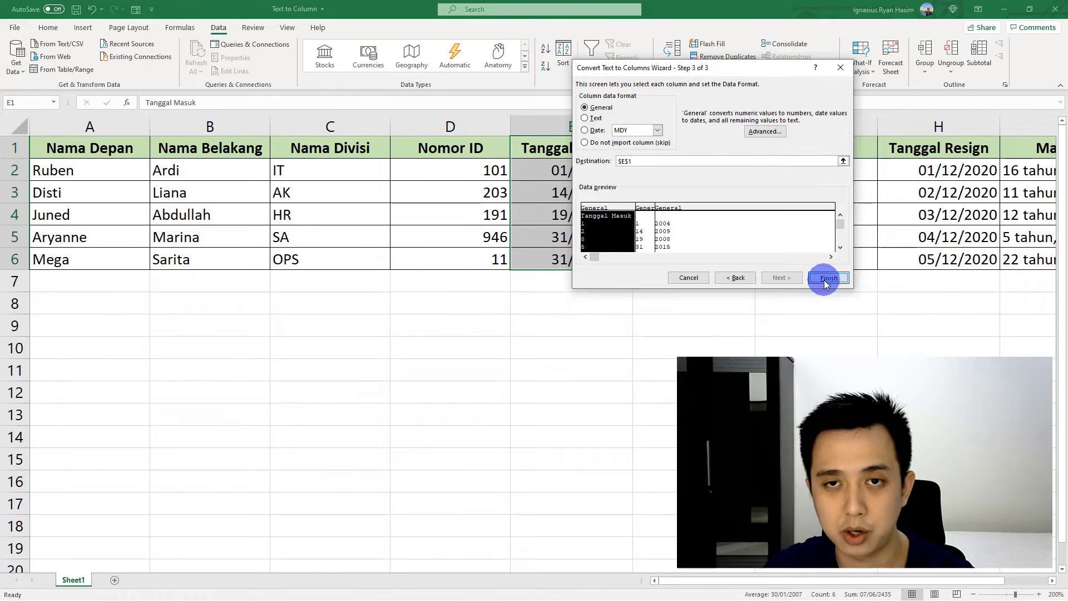
click(513, 336)
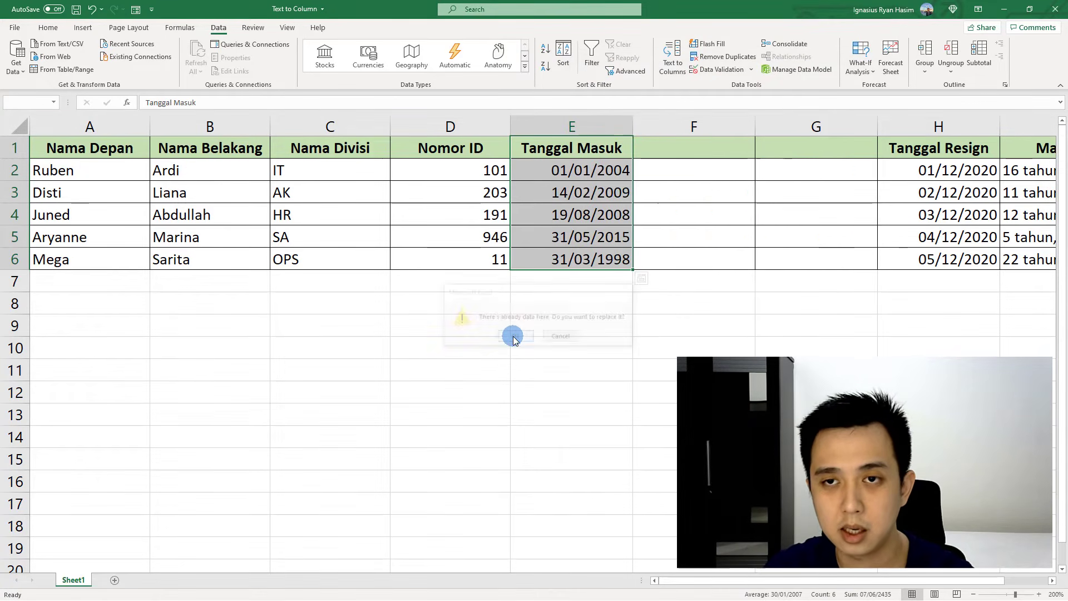
click(673, 336)
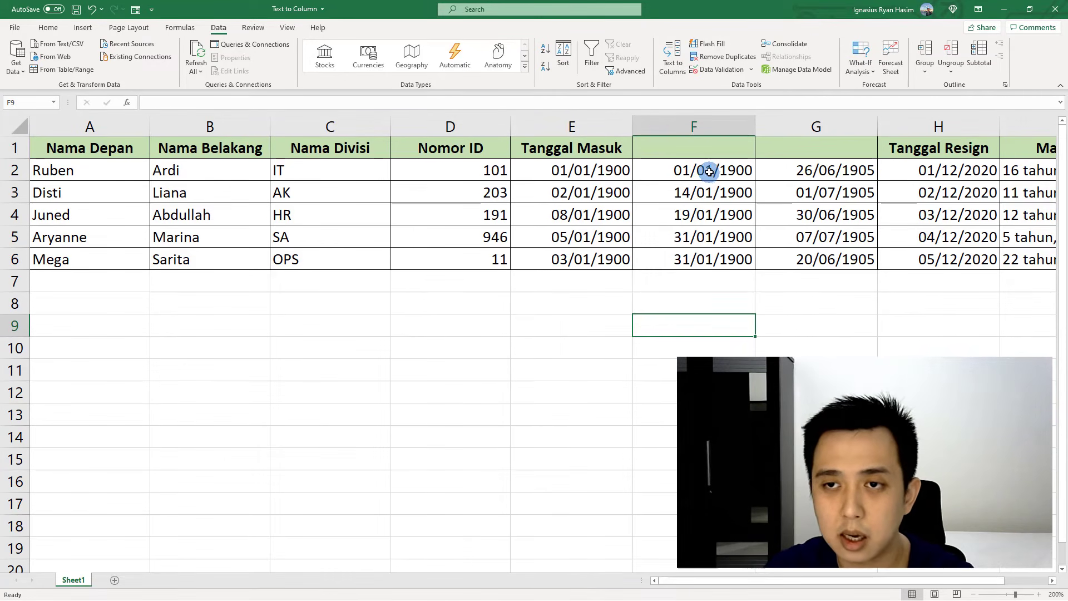
Change the number format of the split date values in E2:G6 to General.
drag(705, 169, 706, 253)
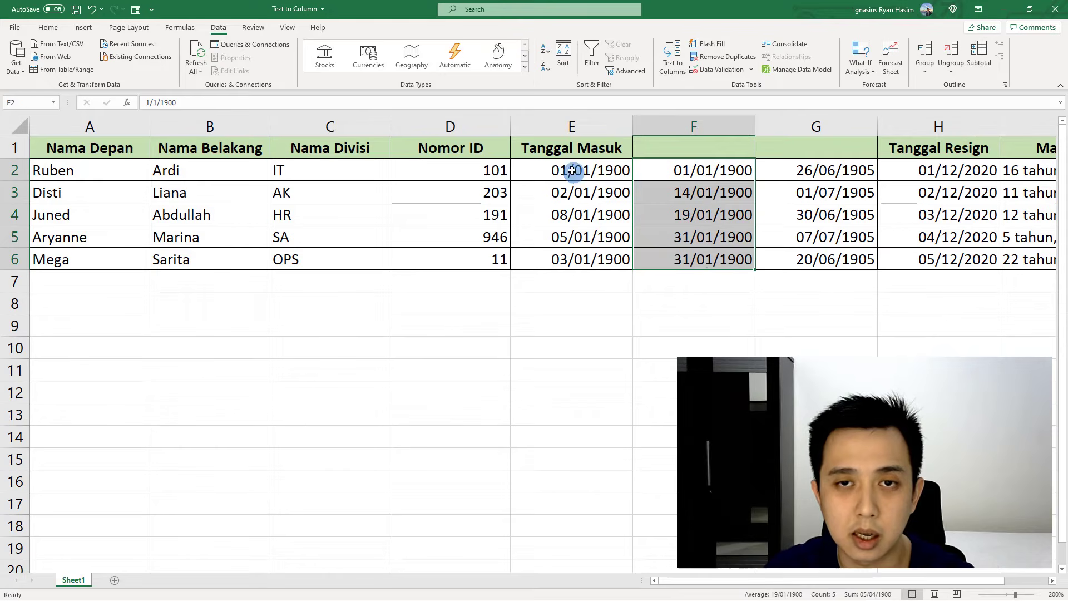
drag(576, 167, 794, 256)
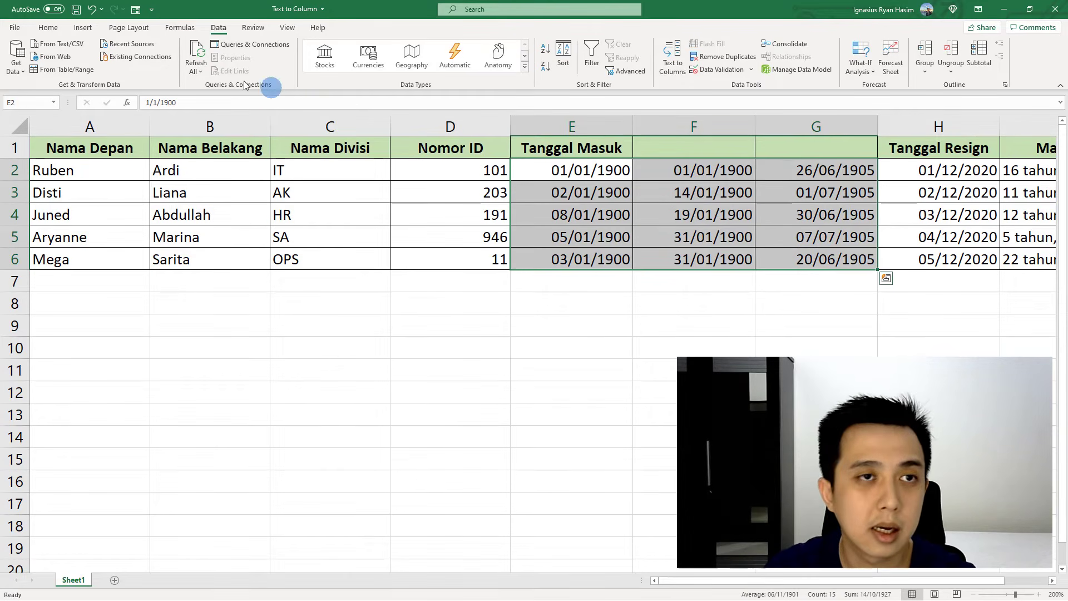
click(48, 28)
click(457, 53)
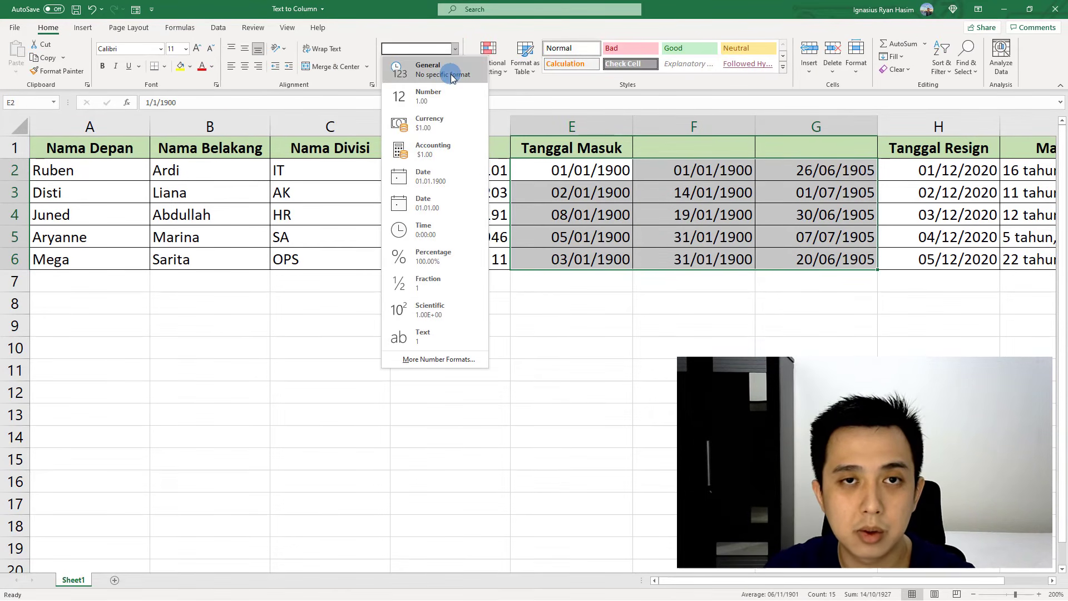
click(448, 72)
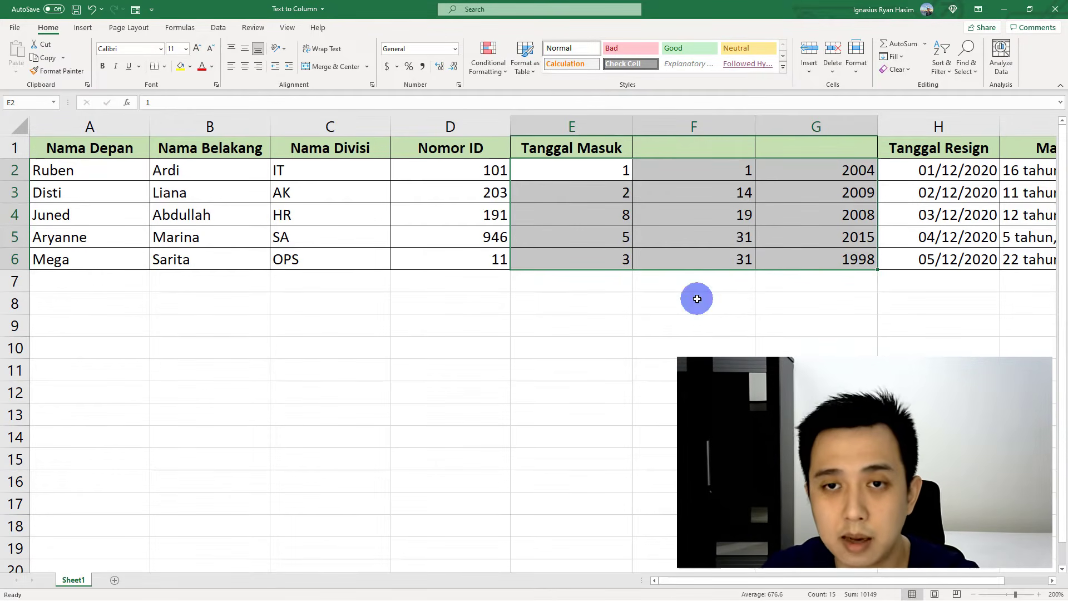
click(697, 301)
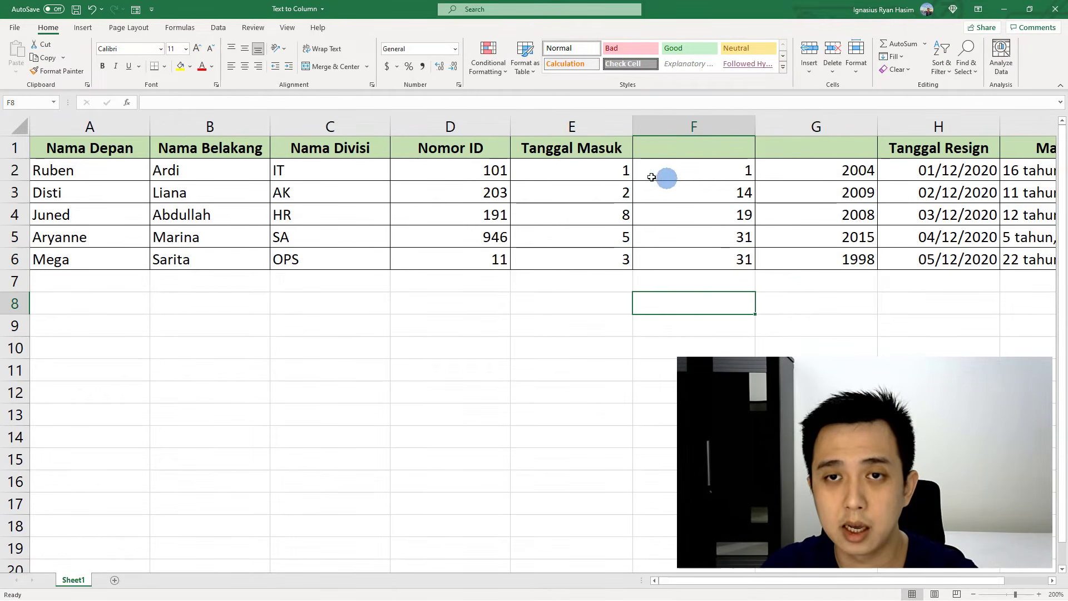
drag(617, 172, 614, 265)
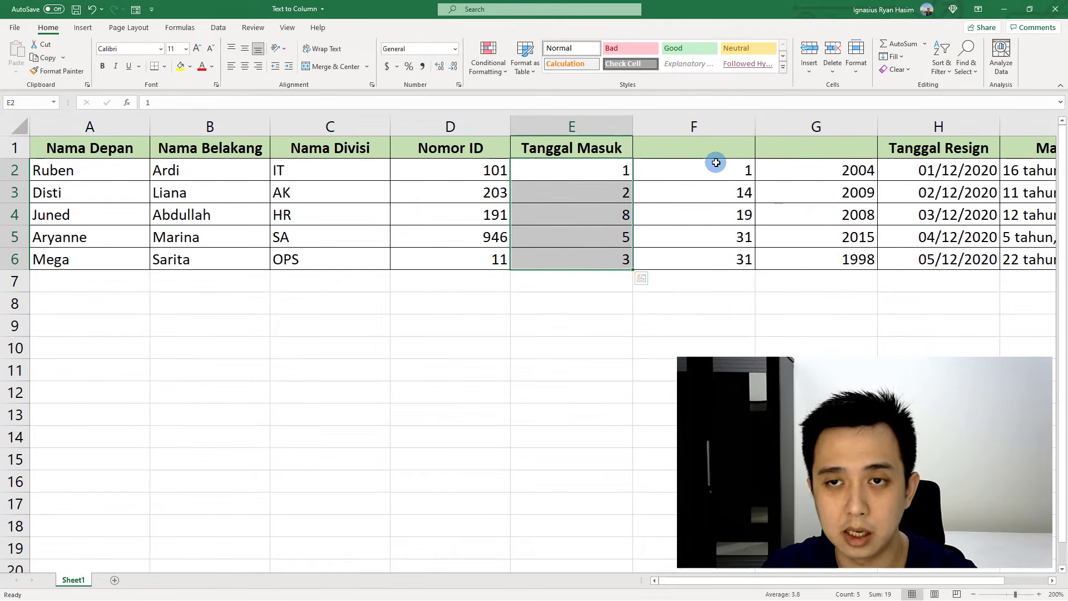
Replace the Tanggal Masuk header in E1 with "Bulan".
drag(716, 167, 726, 252)
drag(828, 167, 830, 260)
click(660, 258)
click(597, 152)
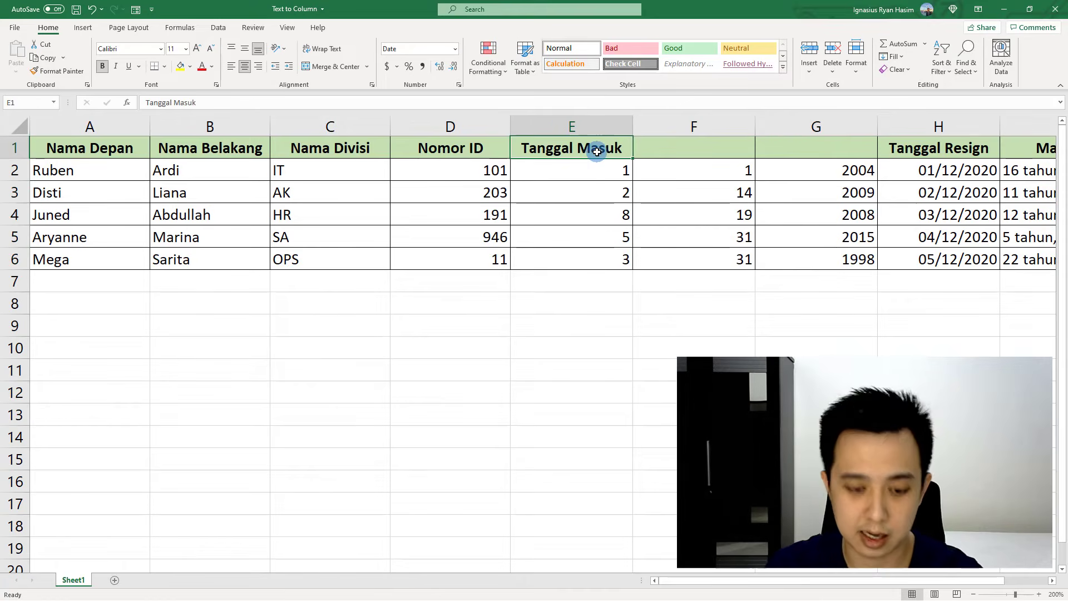
text(B)
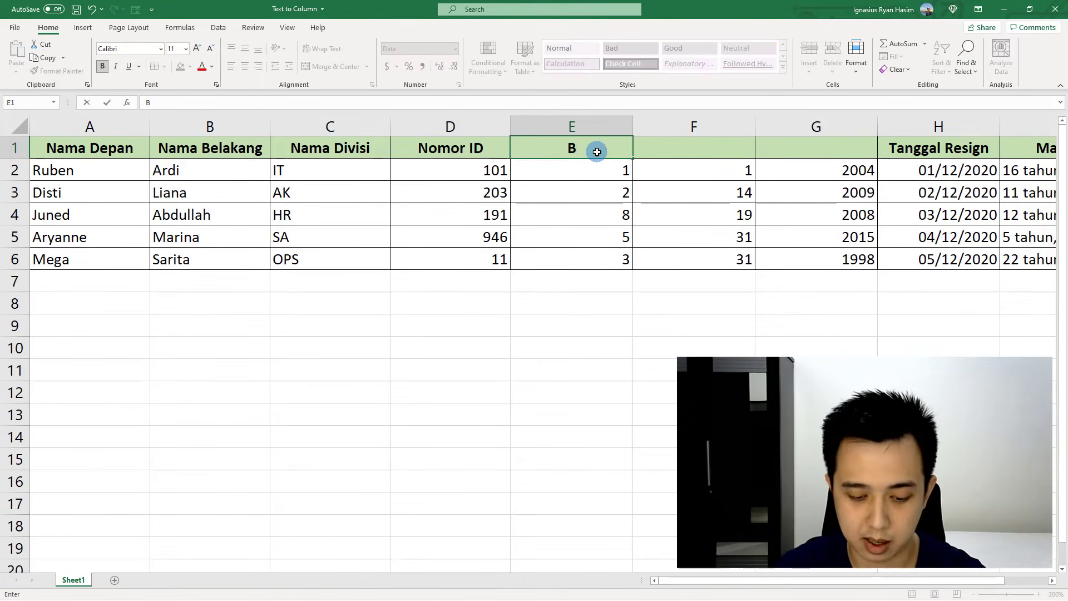
text(ulan)
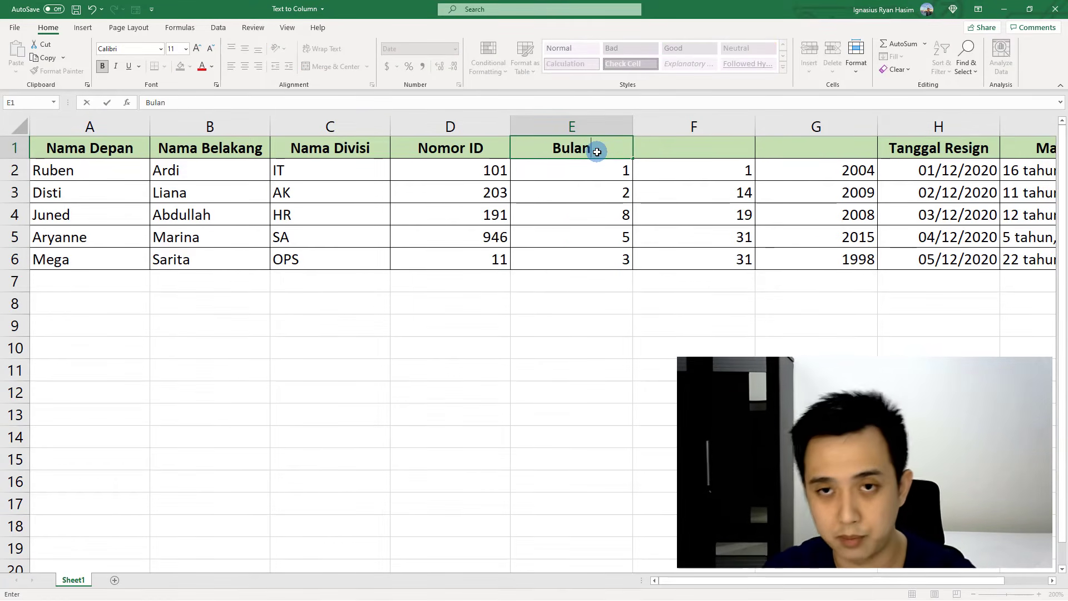
Label the two blank header cells F1 and G1 "Tanggal" and "Tahun".
click(679, 153)
text(Tanggak)
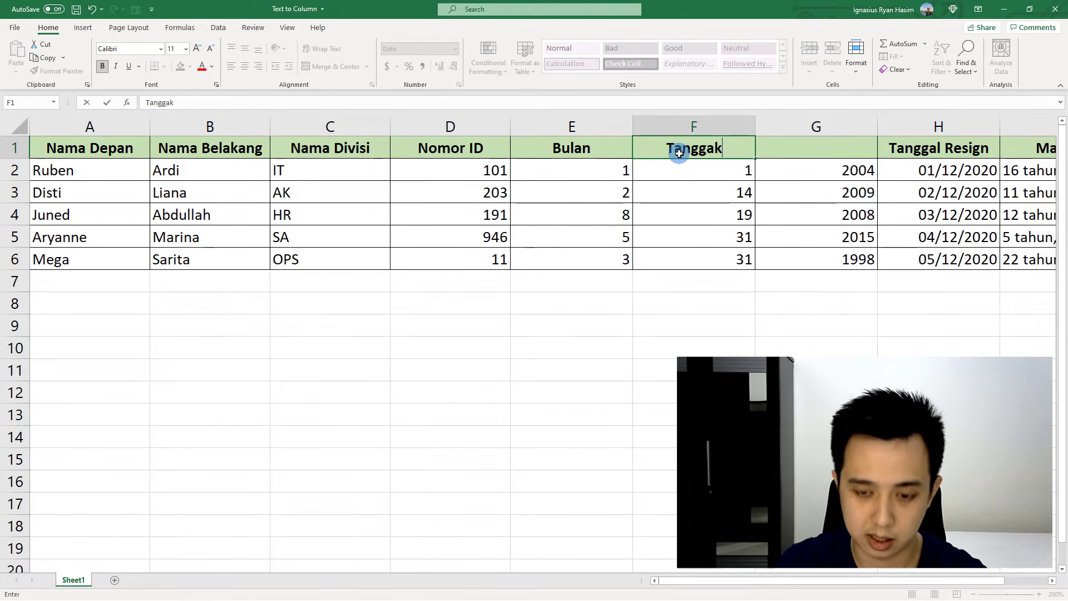
key(BackSpace)
text(l)
key(Tab)
text(Tahun)
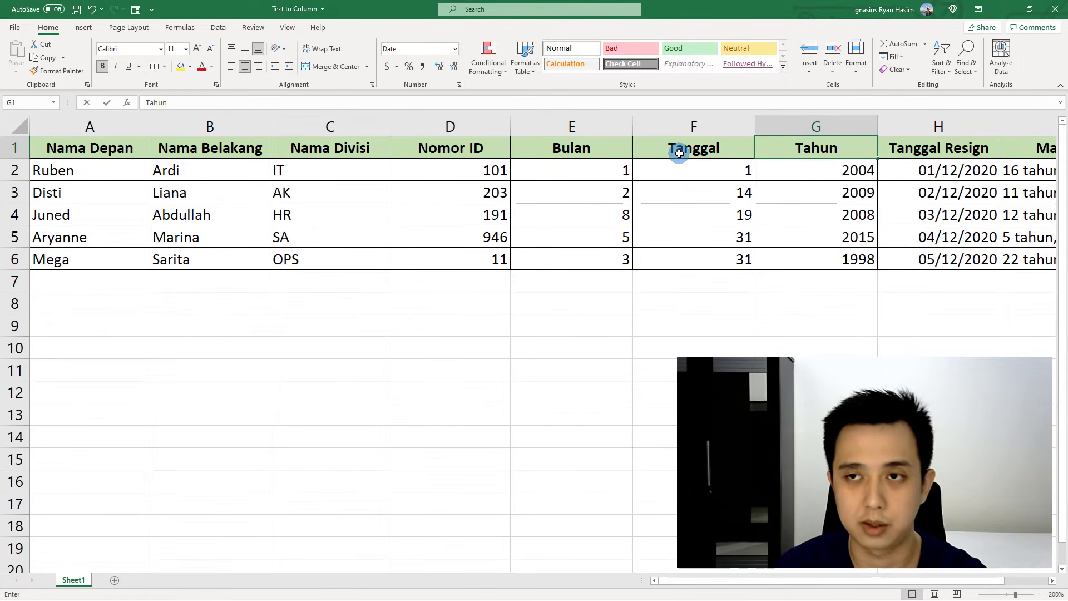
key(Return)
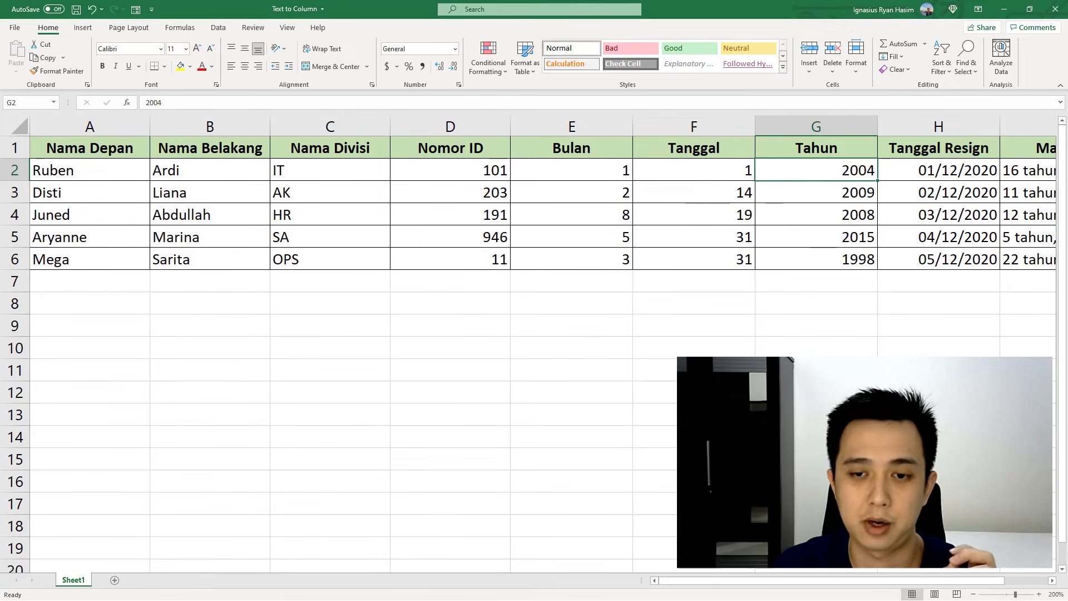
Start Text to Columns on the Masa Kerja column I1:I6, treating it as delimited data.
drag(734, 577, 813, 581)
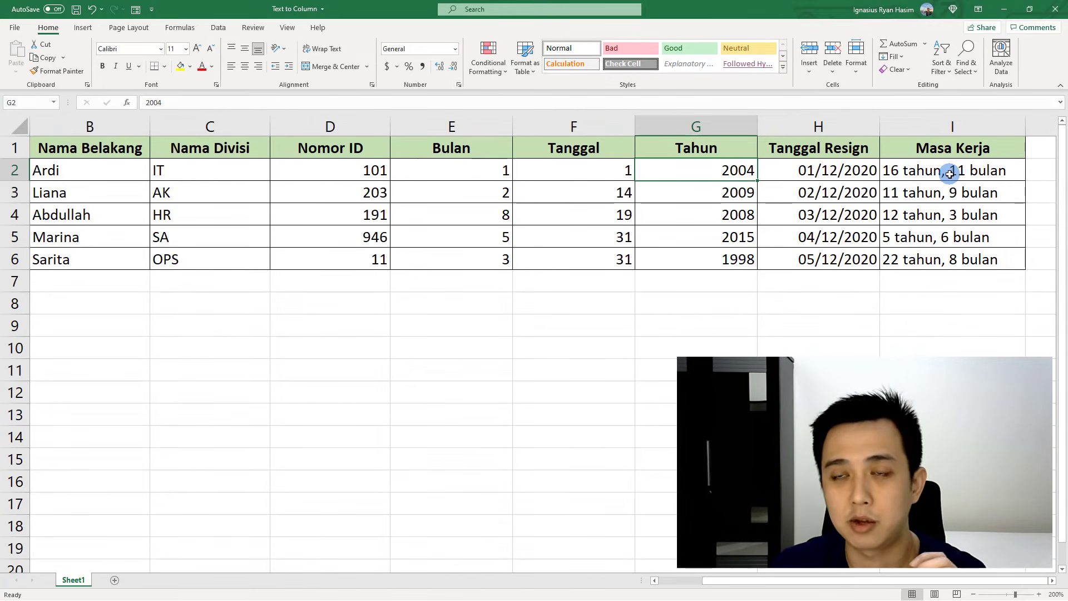
click(950, 174)
click(954, 191)
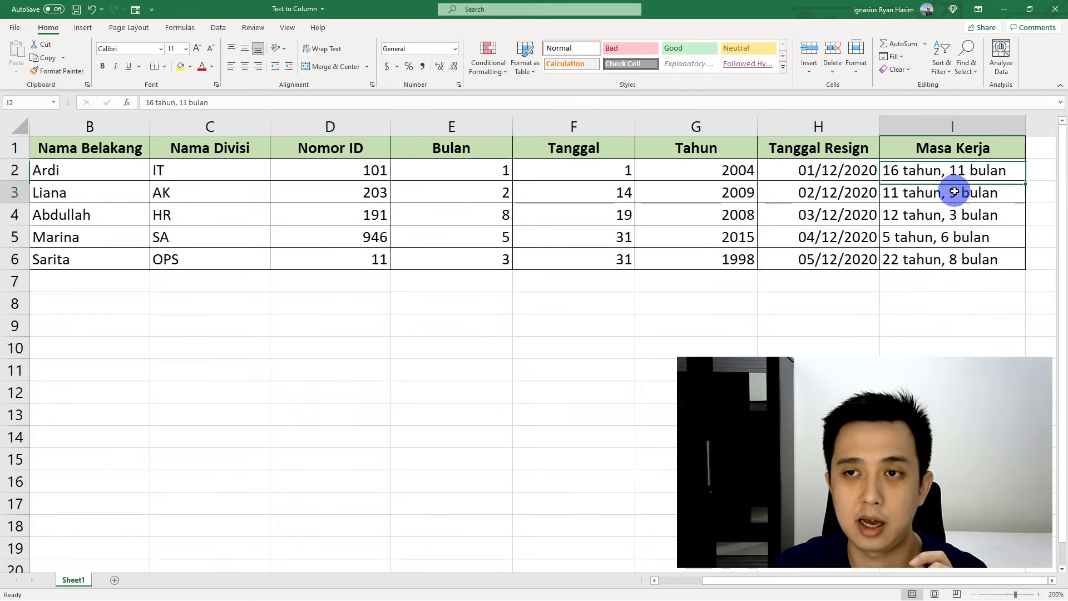
click(951, 171)
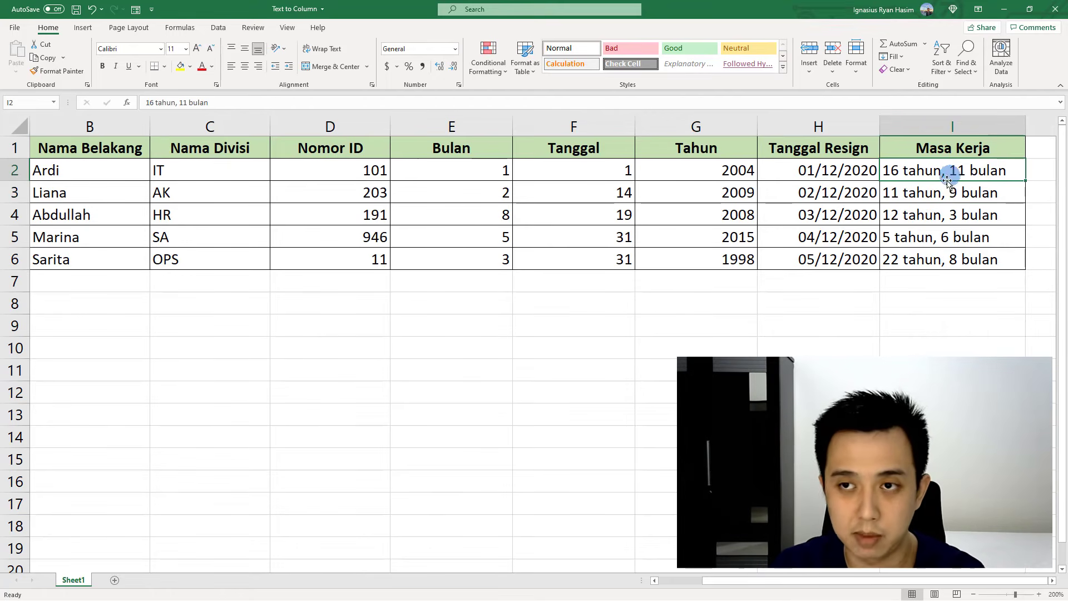
click(951, 196)
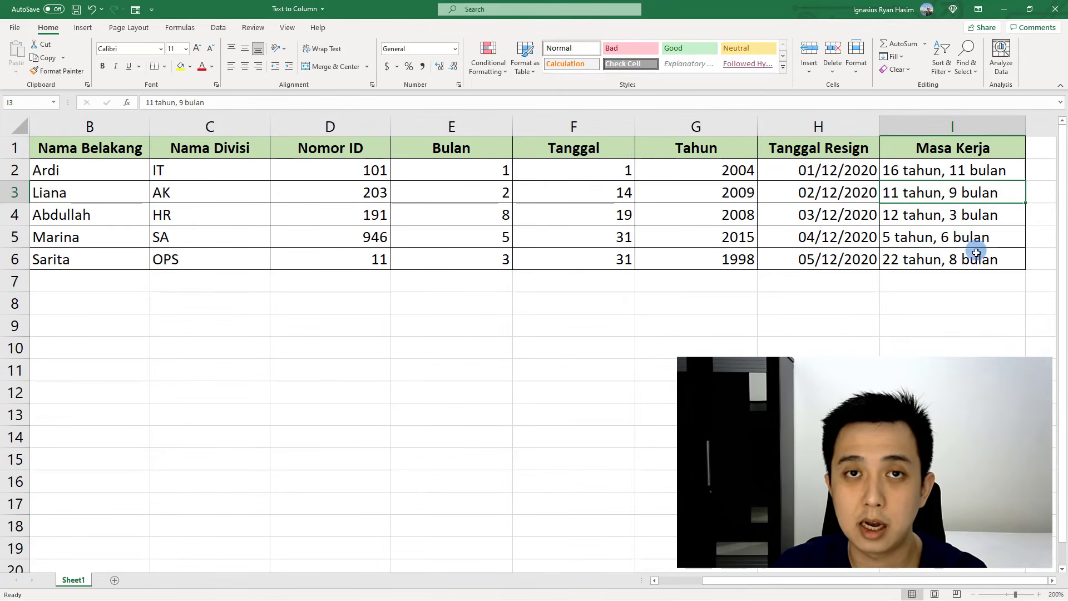
click(1052, 581)
click(1052, 581)
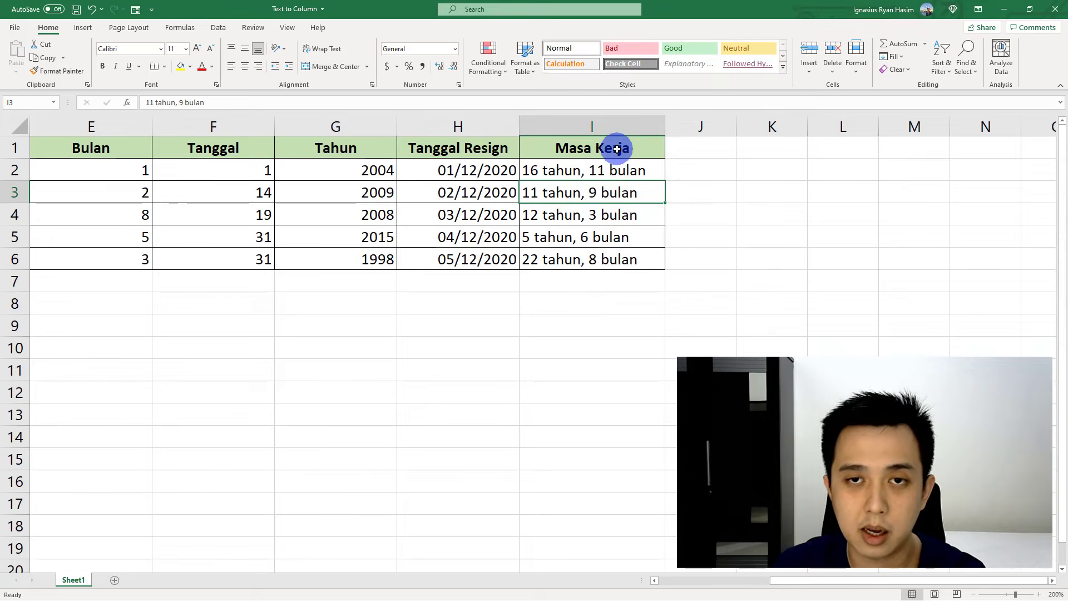
drag(615, 148, 619, 256)
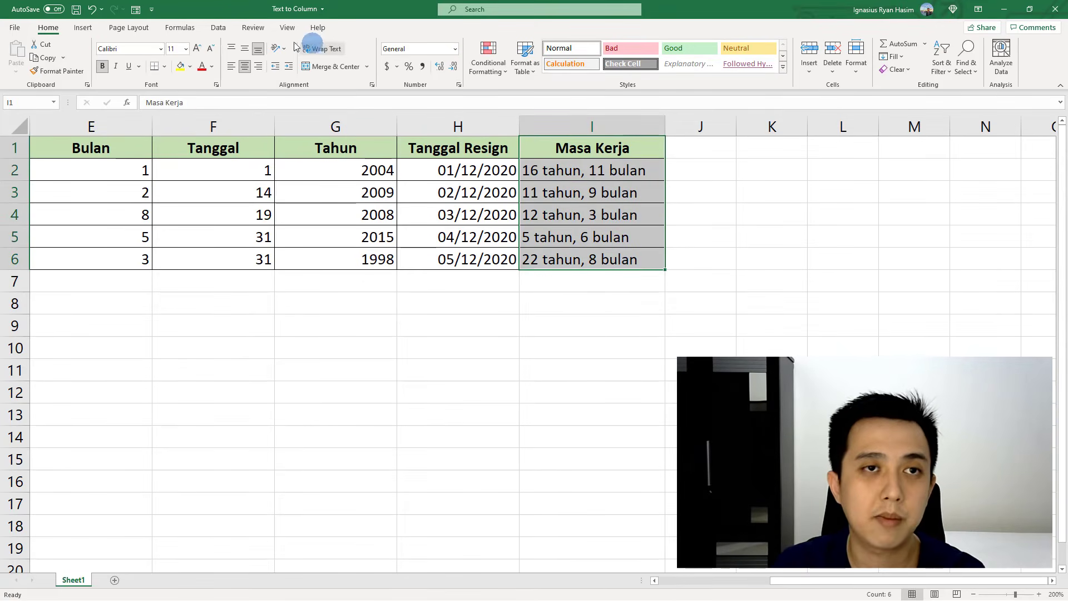
click(218, 33)
click(677, 64)
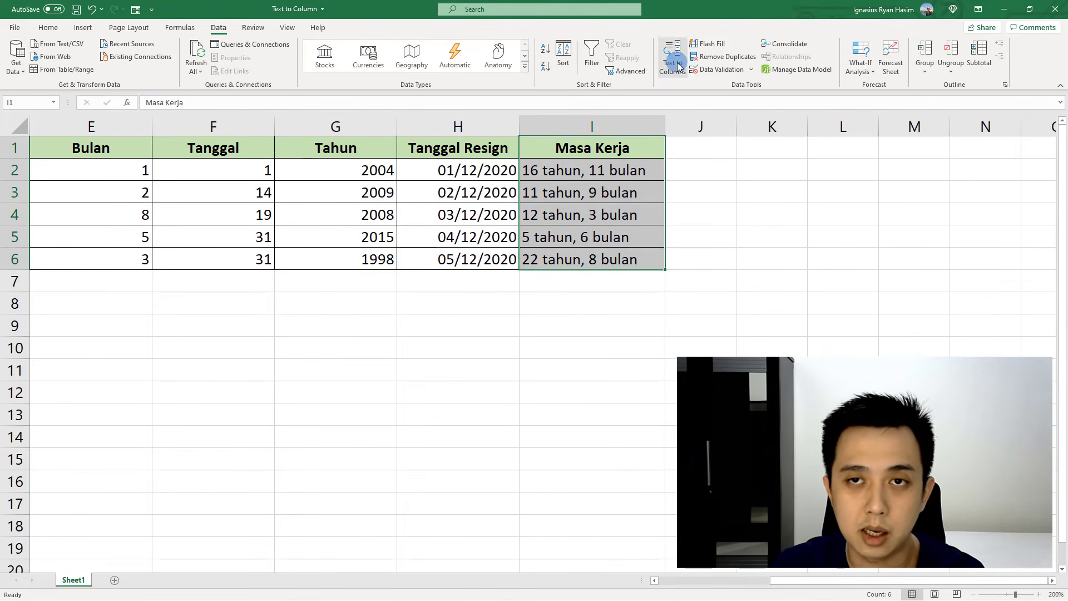
click(776, 277)
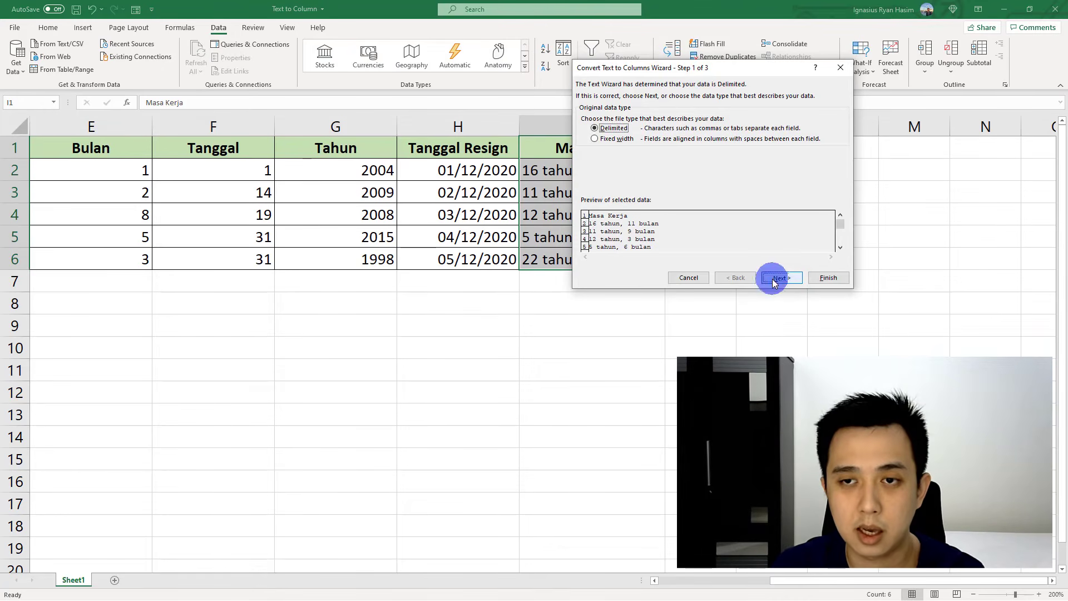
Set the custom delimiter to "," and finish splitting Masa Kerja into columns I and J with the default destination.
drag(624, 159, 612, 161)
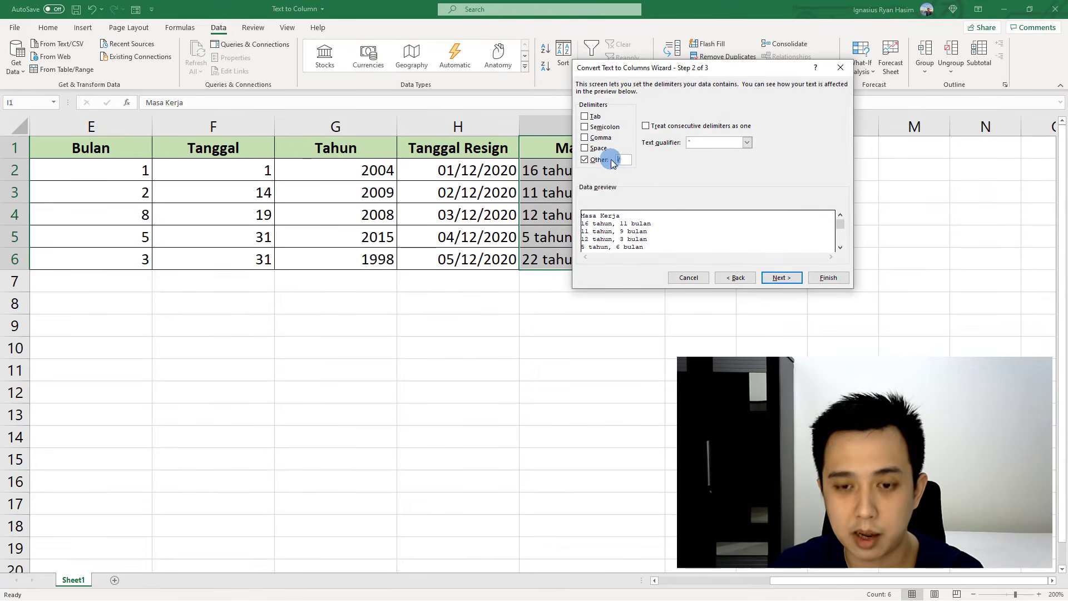
text(,)
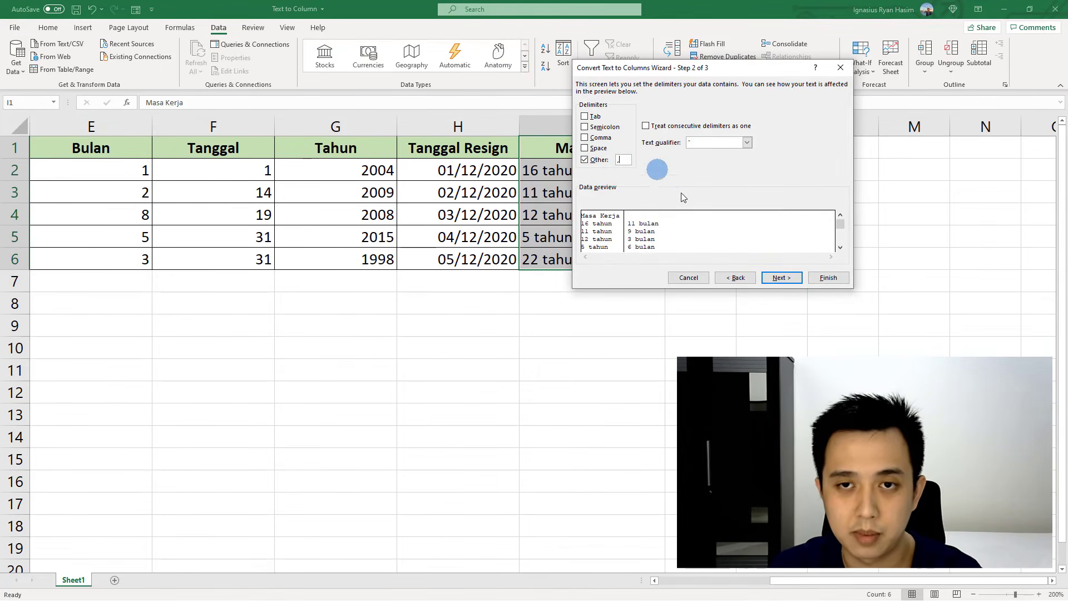
click(782, 277)
click(829, 278)
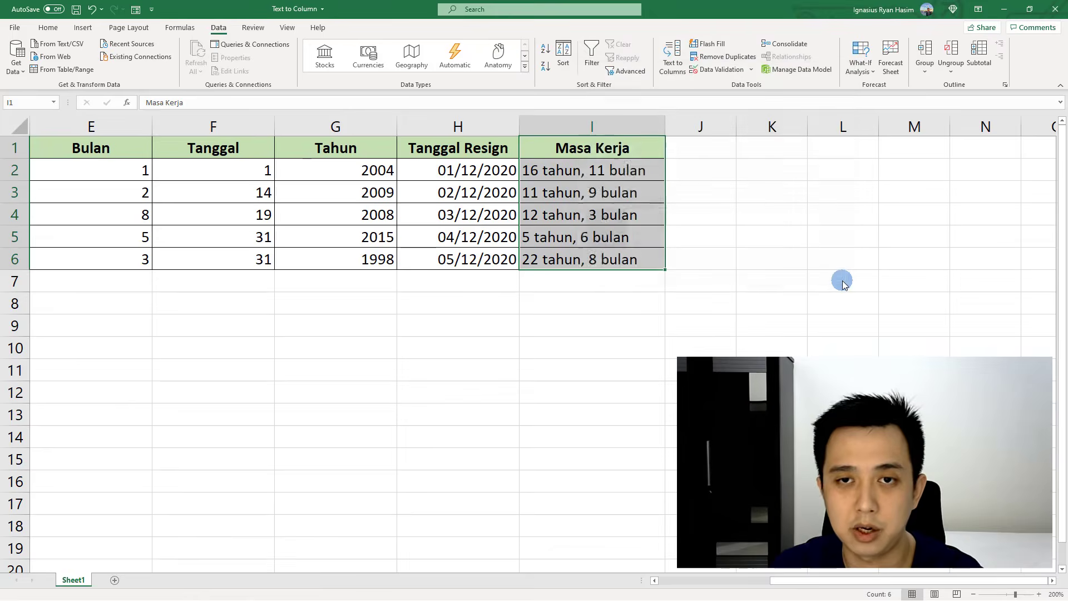
click(832, 239)
Rename the header in I1 to "Masa Kerja (tahun)".
click(611, 149)
text(Ma)
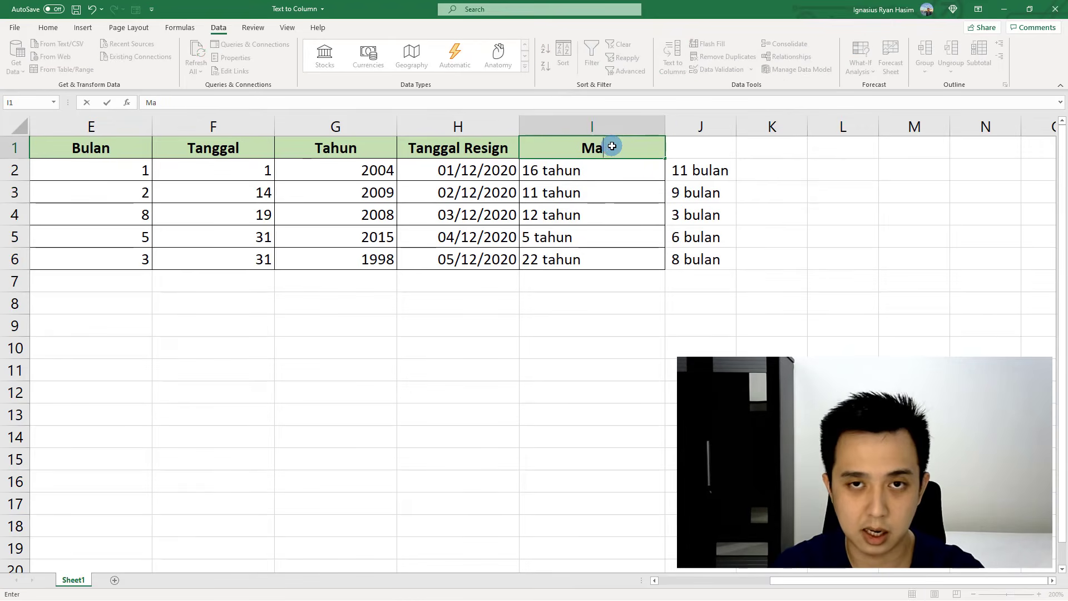
text(sa Kerja (tah)
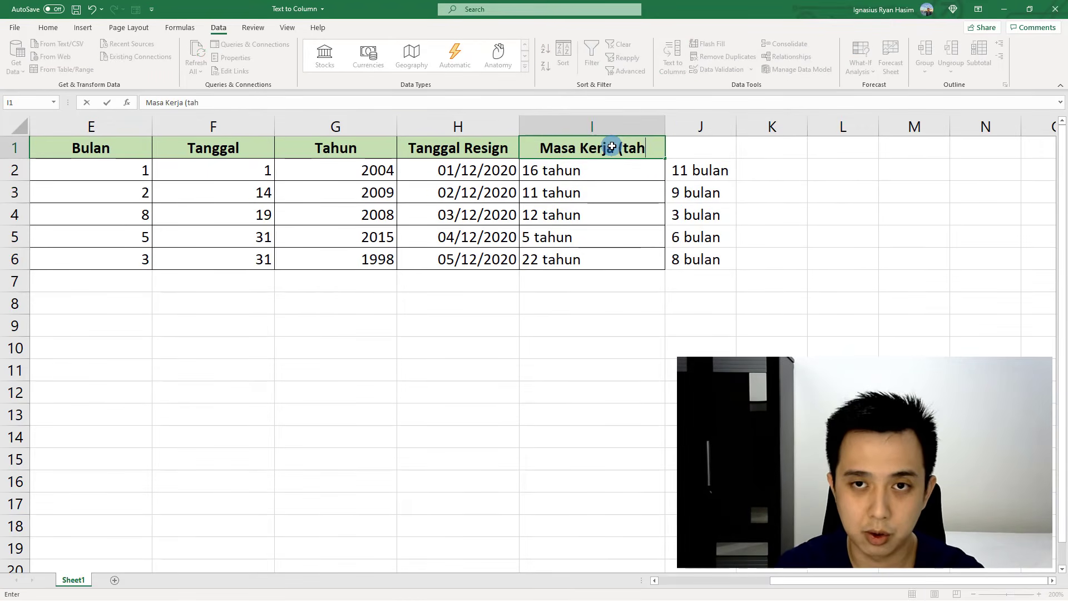
text(un))
key(ctrl+Return)
Copy the formatting of I1:I6 onto the new months column J1:J6 with Format Painter.
key(shift+Down)
key(shift+Down)
key(shift+Down)
key(shift+Down)
key(shift+Down)
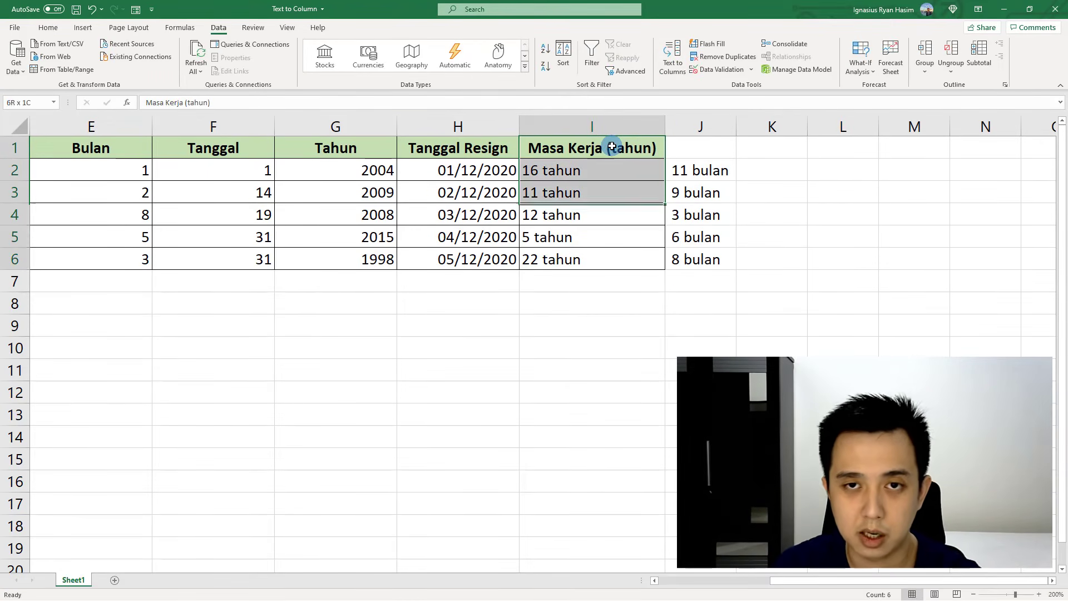
click(48, 27)
click(58, 71)
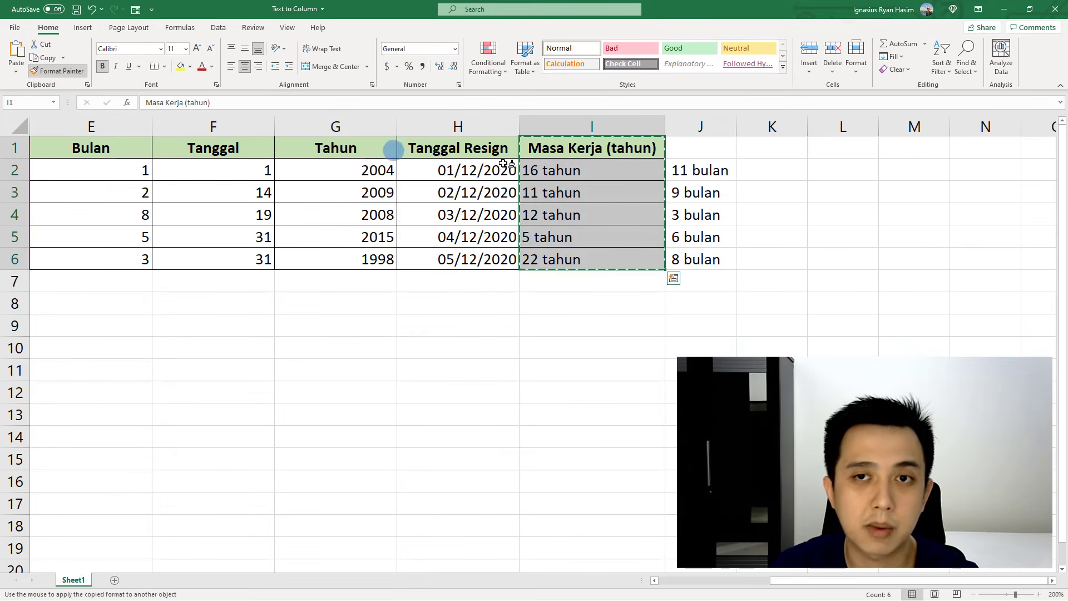
click(697, 148)
Copy the I1 header into J1 and change its unit so it reads "Masa Kerja (bulan)".
click(634, 146)
key(ctrl+c)
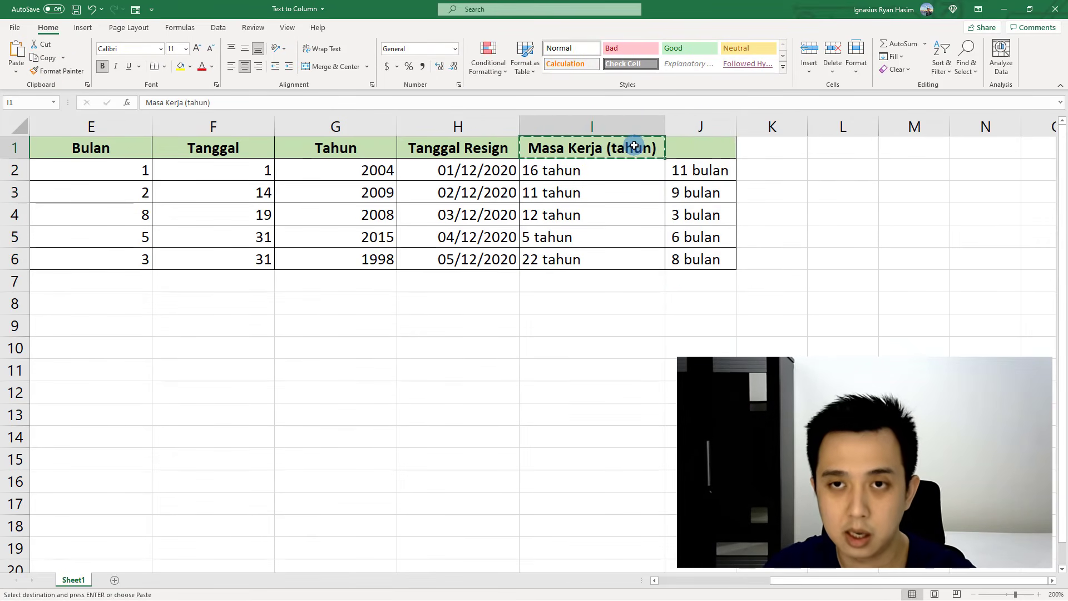
key(Right)
key(ctrl+v)
key(F2)
key(shift+Left)
key(shift+Left)
key(shift+Left)
key(shift+Left)
key(shift+Left)
key(shift+Left)
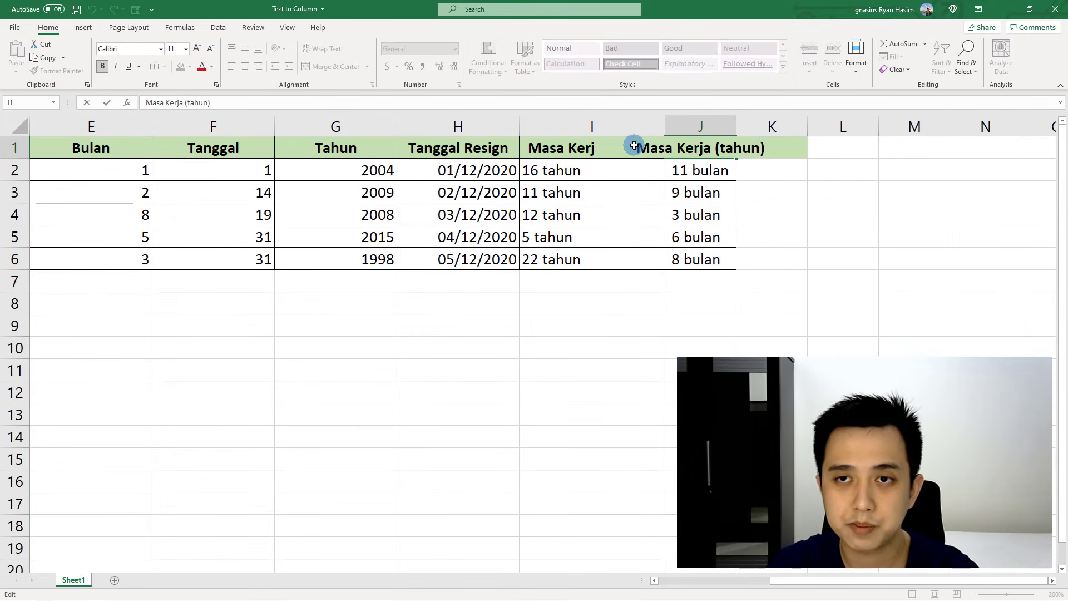
text(bulan)
key(Return)
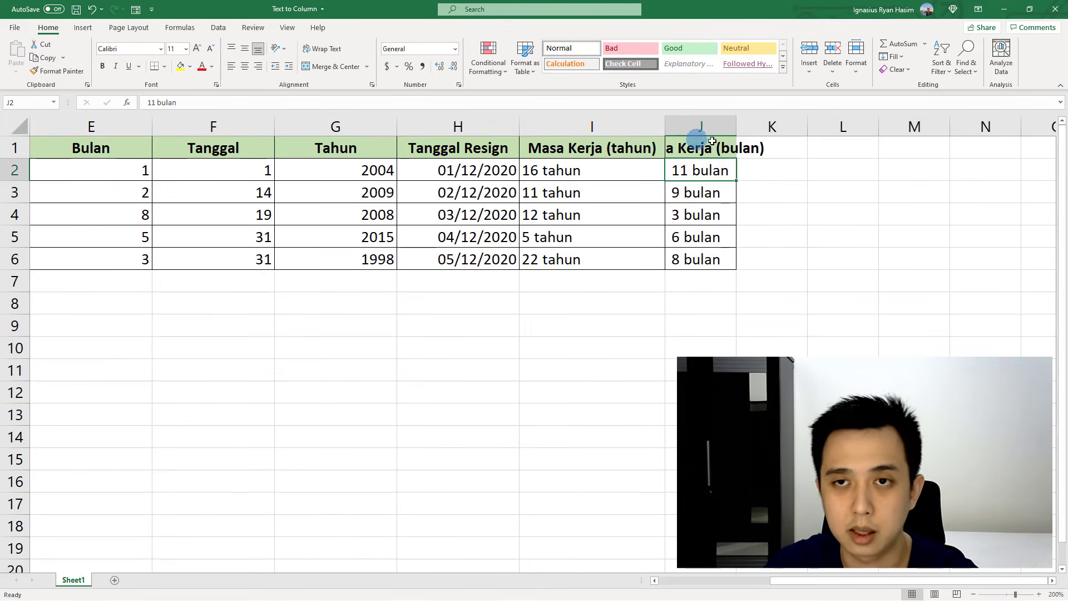
Widen column J so that its full header fits in the cell.
drag(737, 128, 804, 127)
click(801, 231)
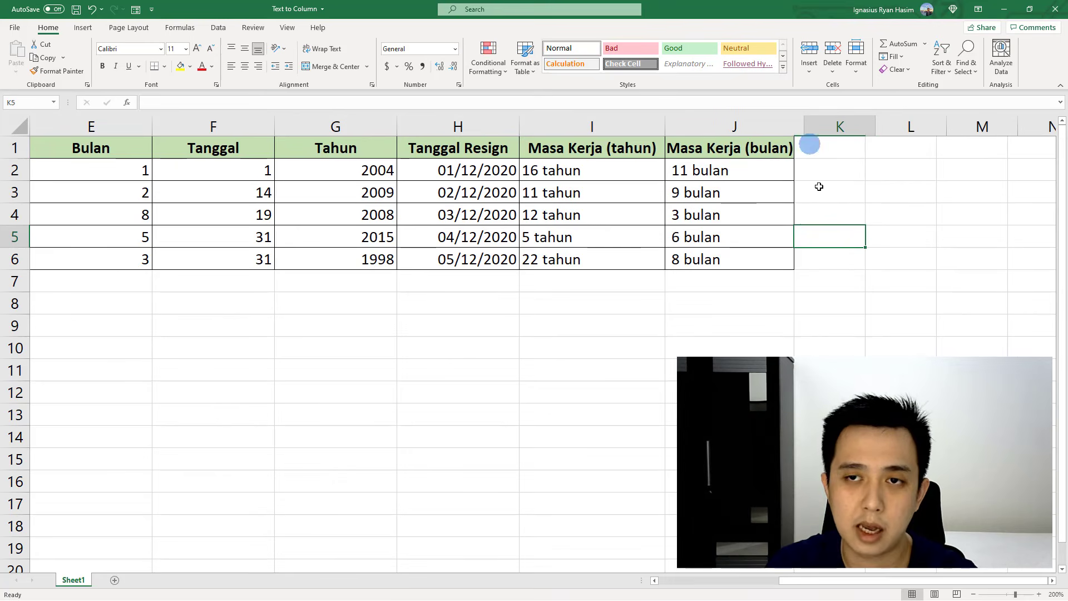
click(819, 192)
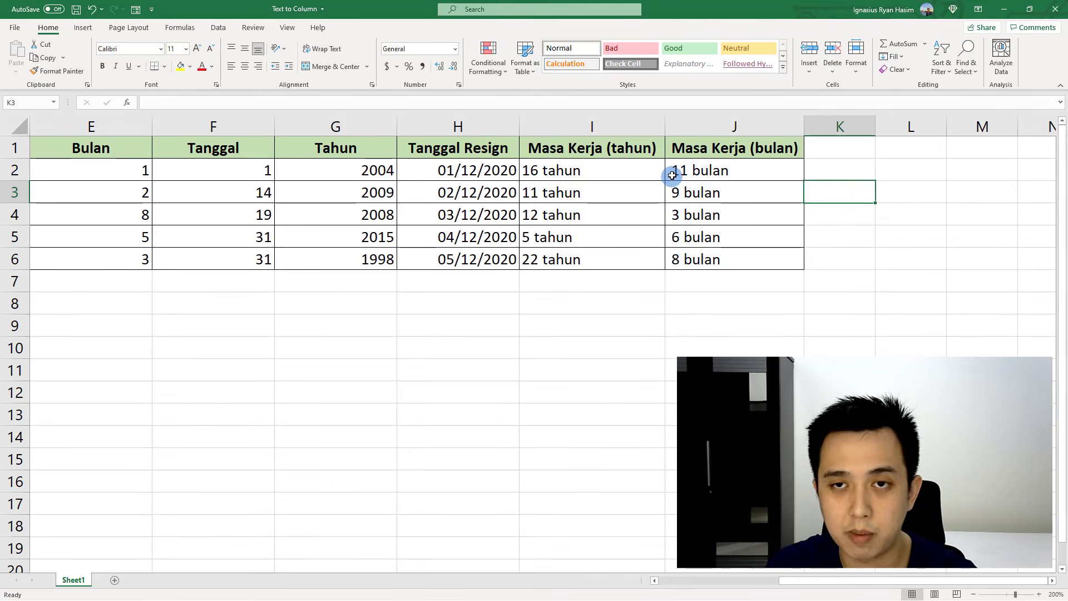
Remove the leading space before "11 bulan" in J2 and return to the table's first columns.
double_click(673, 170)
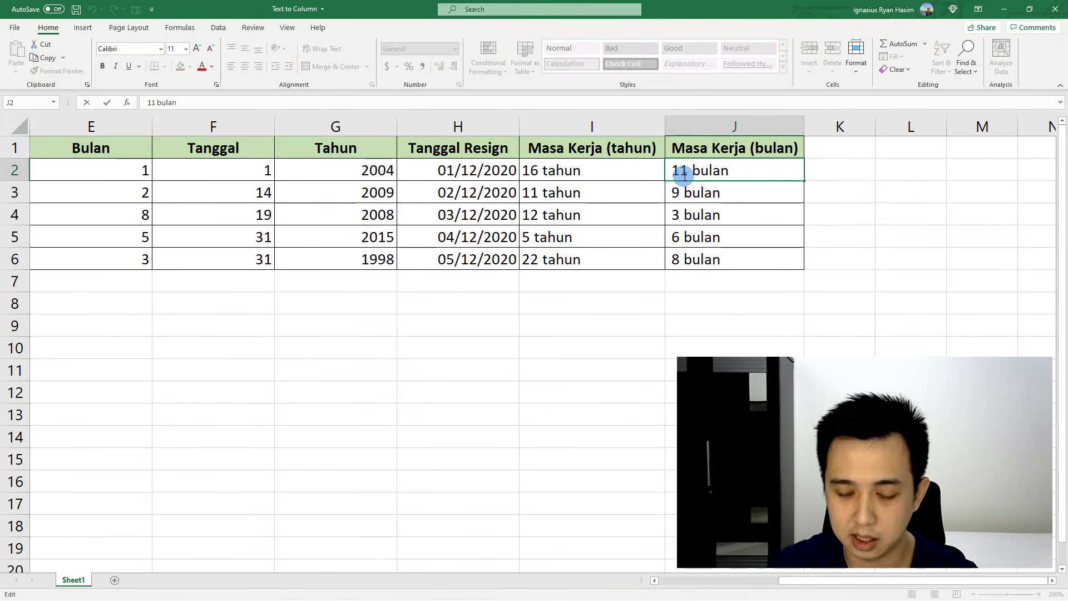
key(Return)
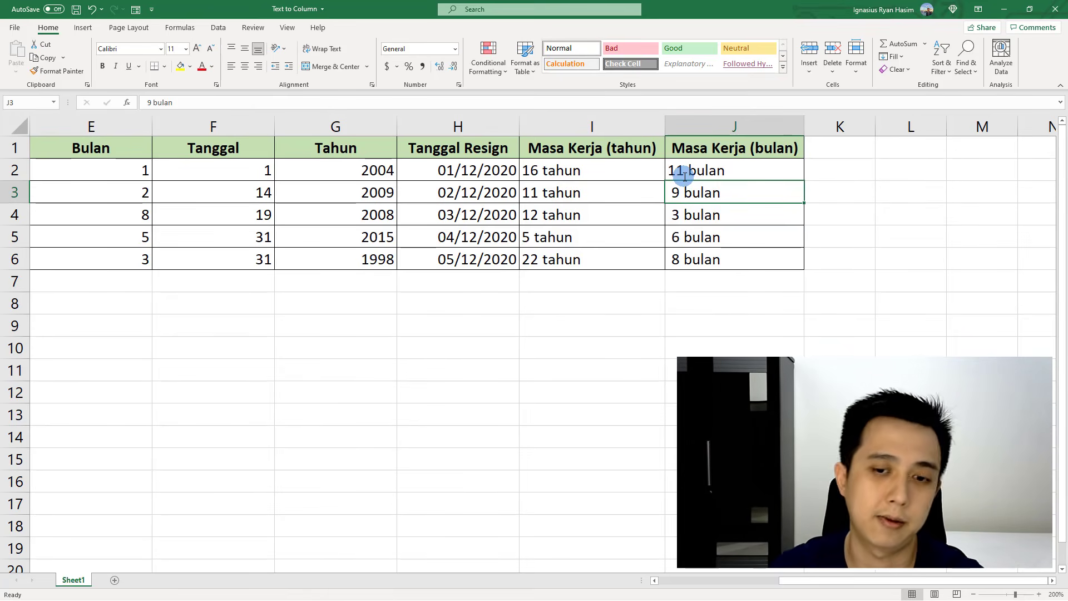
drag(841, 587, 692, 582)
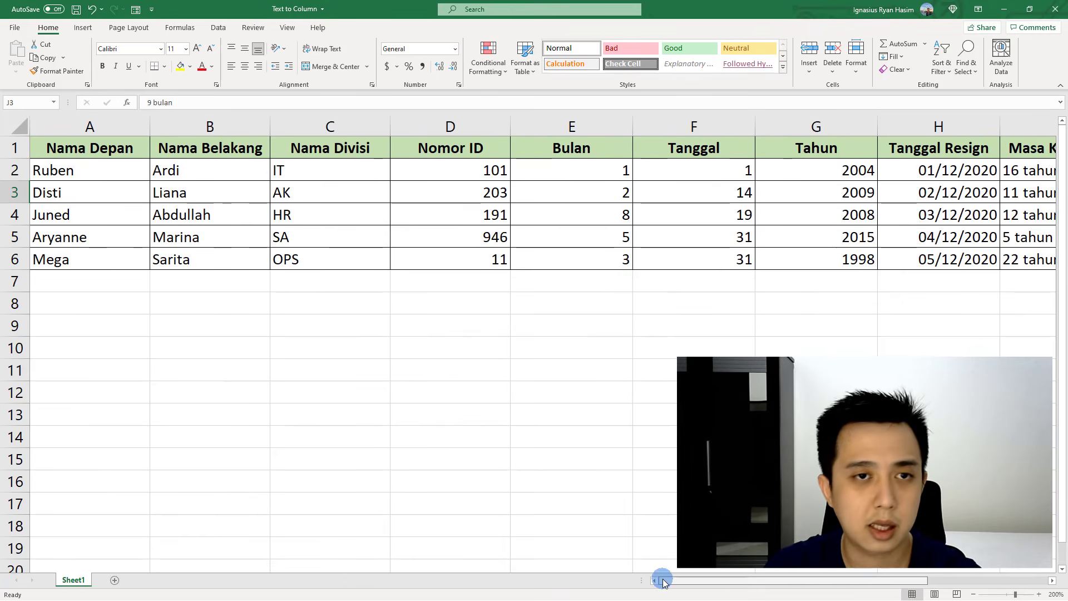